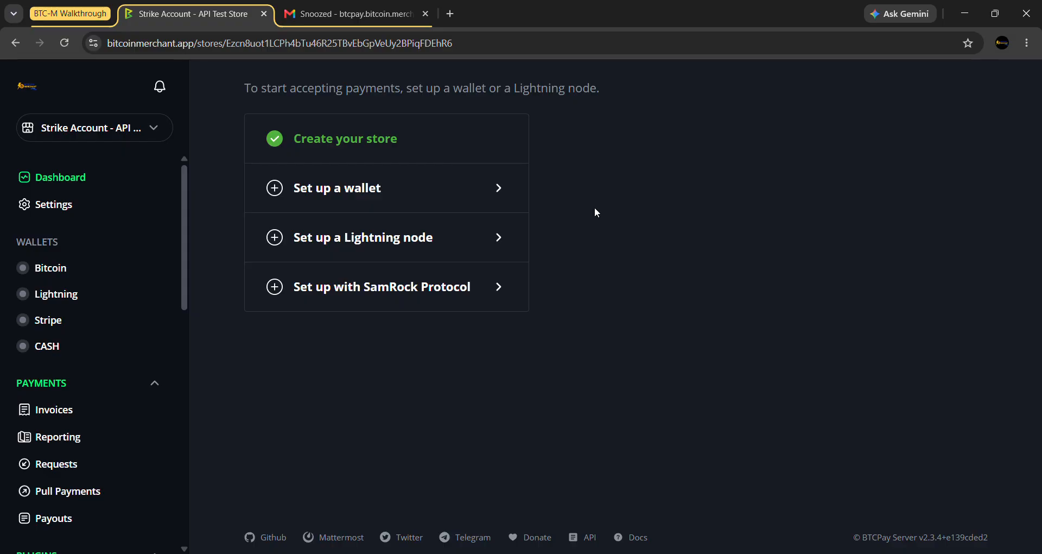
- Go to the store's Settings > Emails page and open its Email Rules list
{"action": "left_click", "coordinate": [30, 209]}
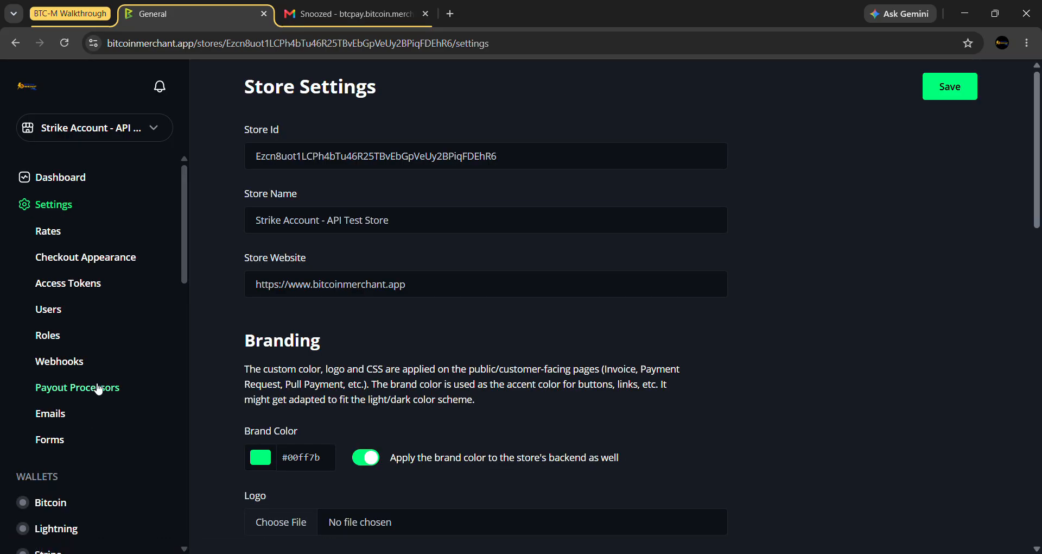
{"action": "left_click", "coordinate": [50, 420]}
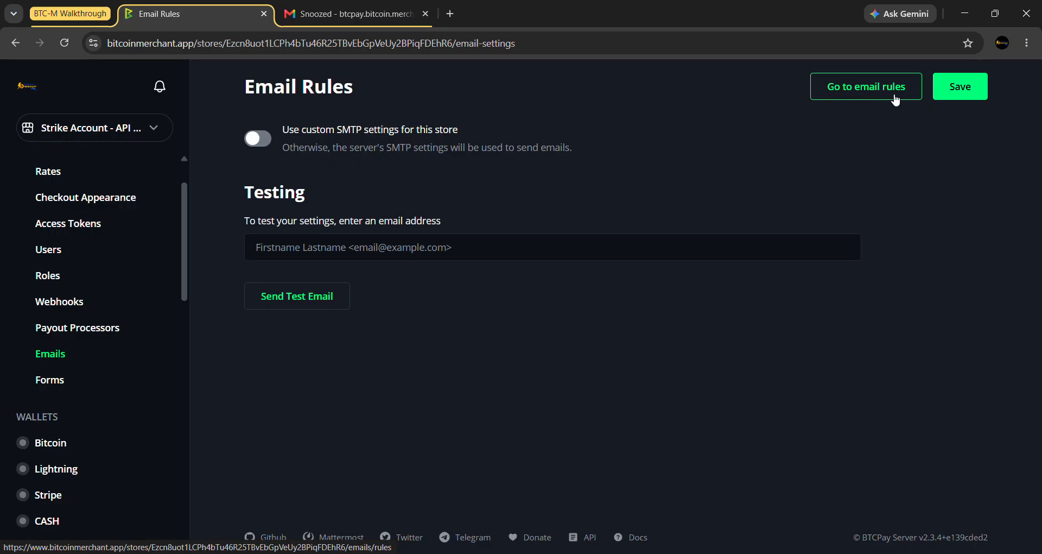
{"action": "left_click", "coordinate": [851, 95]}
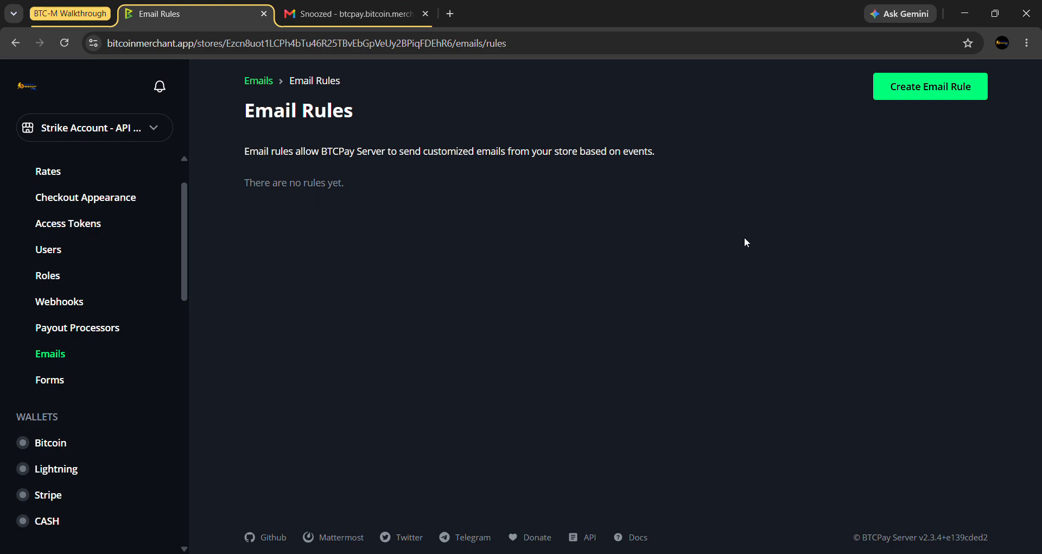
- Start a new email rule and browse the events in its Trigger dropdown
{"action": "left_click", "coordinate": [886, 101]}
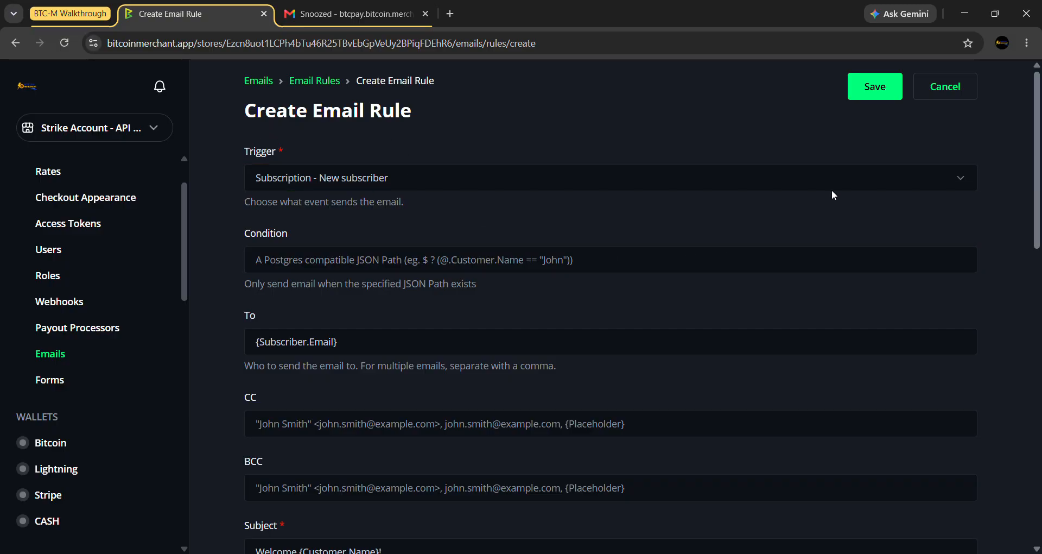
{"action": "left_click", "coordinate": [911, 175]}
{"action": "scroll", "coordinate": [488, 227], "scroll_direction": "down", "scroll_amount": 3}
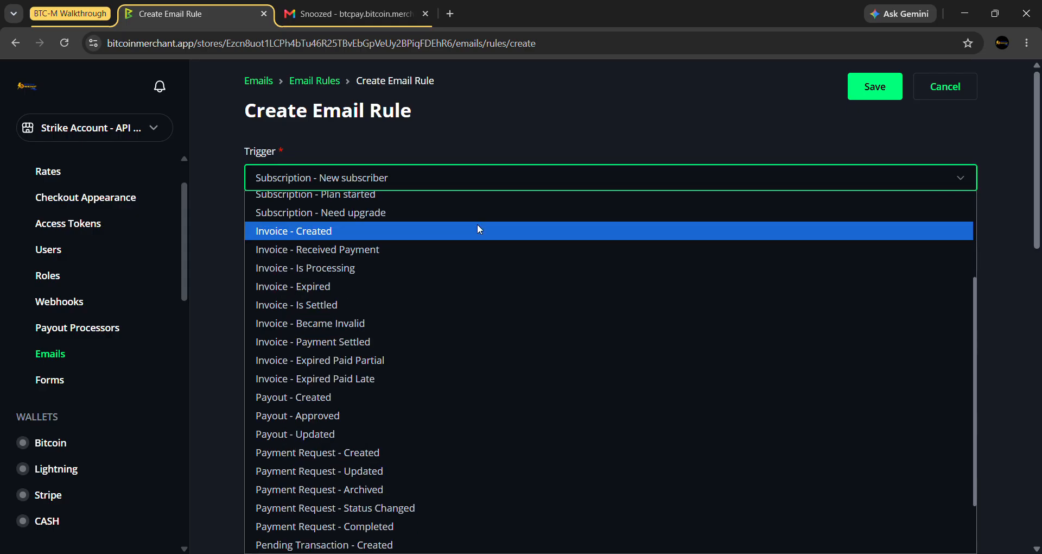
{"action": "scroll", "coordinate": [415, 277], "scroll_direction": "down", "scroll_amount": 2}
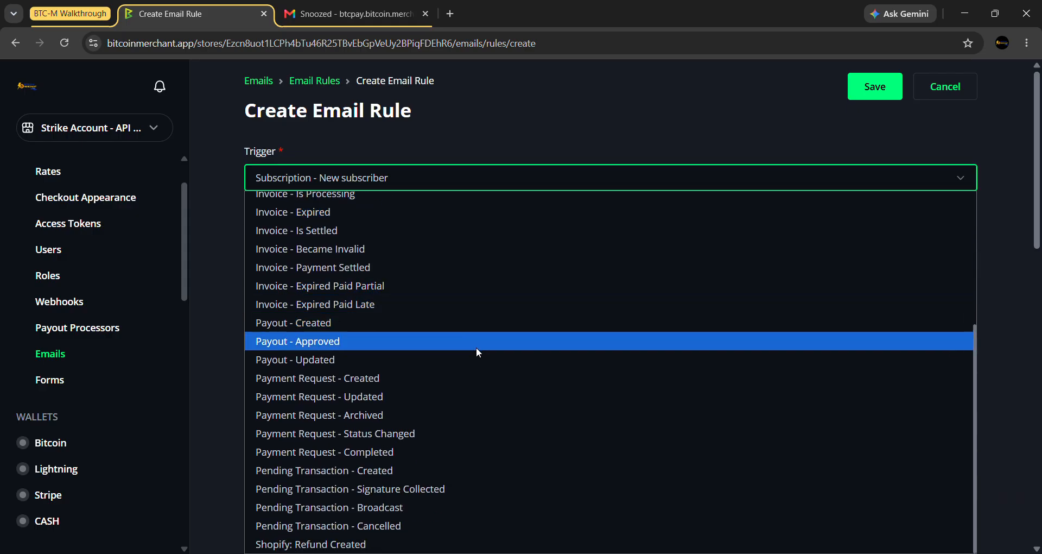
{"action": "scroll", "coordinate": [481, 361], "scroll_direction": "up", "scroll_amount": 4}
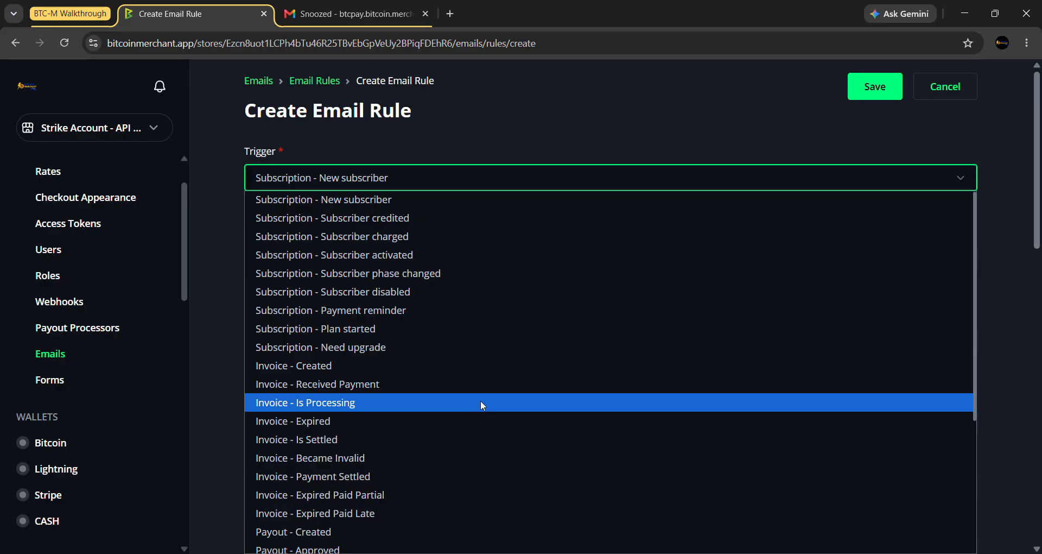
{"action": "scroll", "coordinate": [480, 405], "scroll_direction": "down", "scroll_amount": 3}
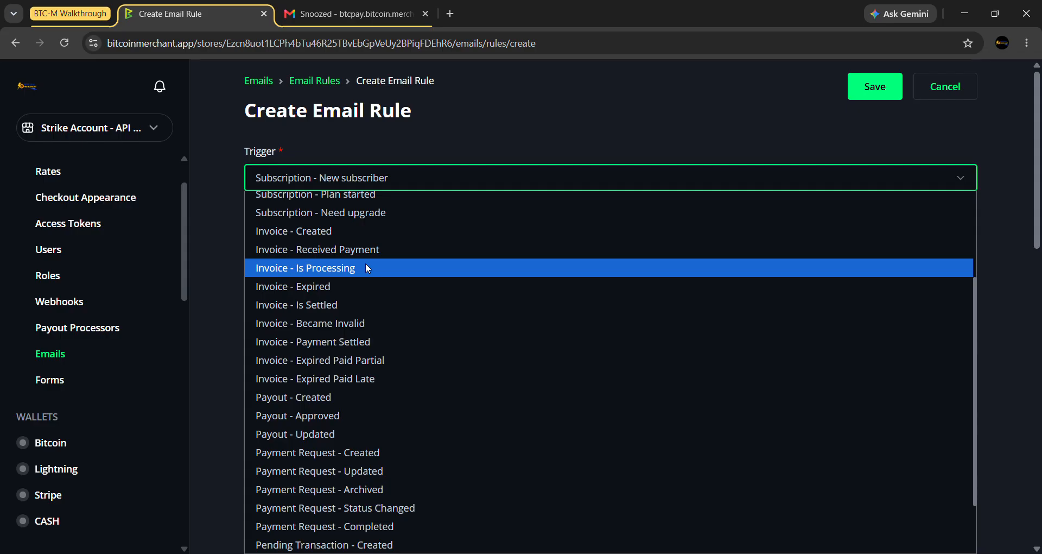
- Set the trigger to 'Invoice - Is Settled' and the recipient to the store's Gmail address
{"action": "left_click", "coordinate": [375, 311]}
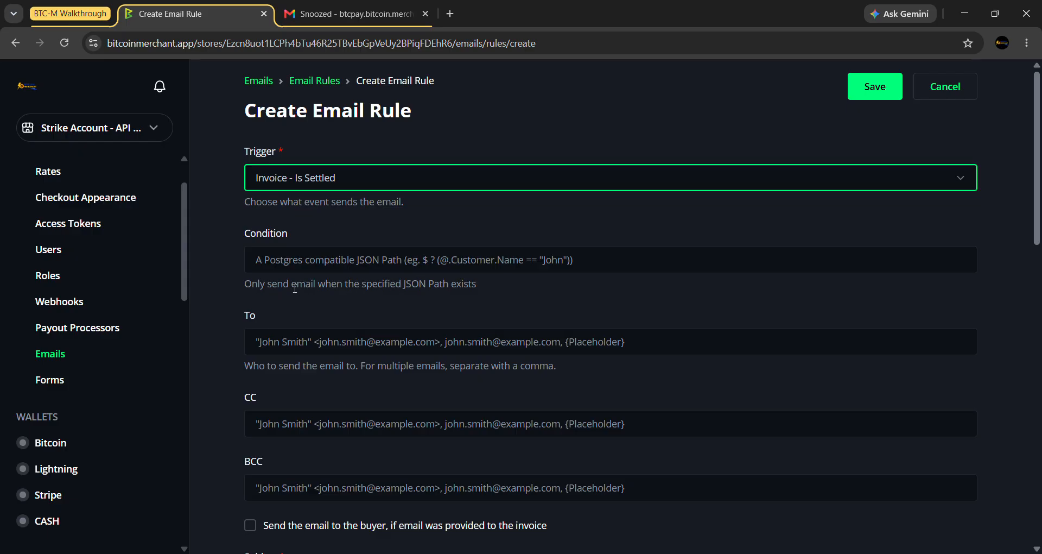
{"action": "scroll", "coordinate": [227, 271], "scroll_direction": "down", "scroll_amount": 1}
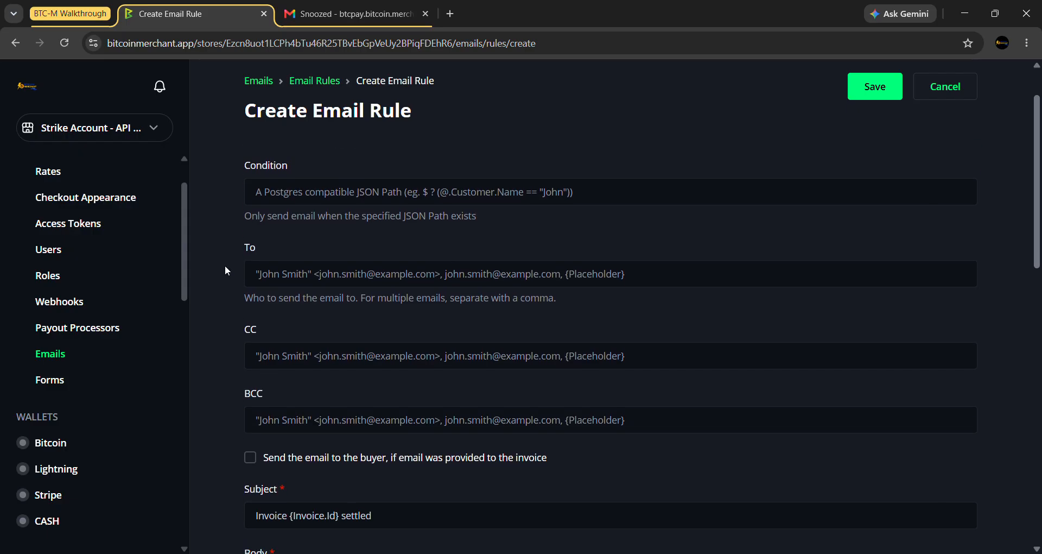
{"action": "left_click", "coordinate": [329, 274]}
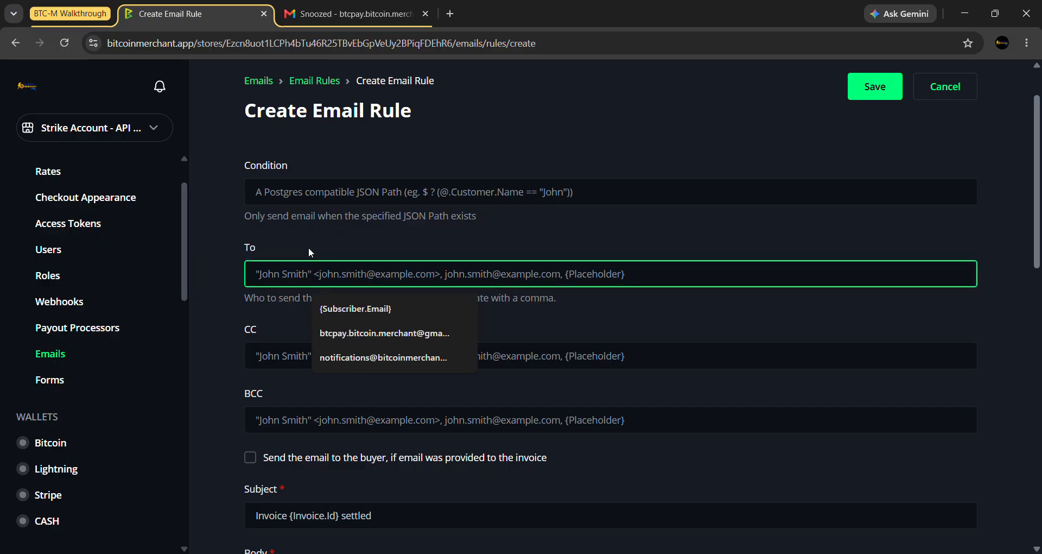
{"action": "left_click", "coordinate": [463, 309]}
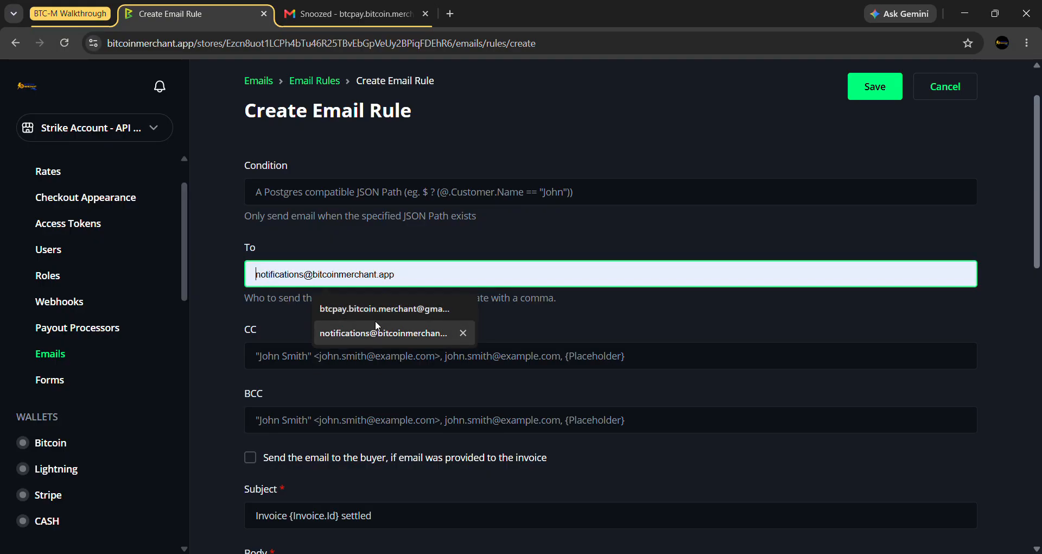
{"action": "left_click", "coordinate": [350, 309]}
{"action": "left_click", "coordinate": [421, 250]}
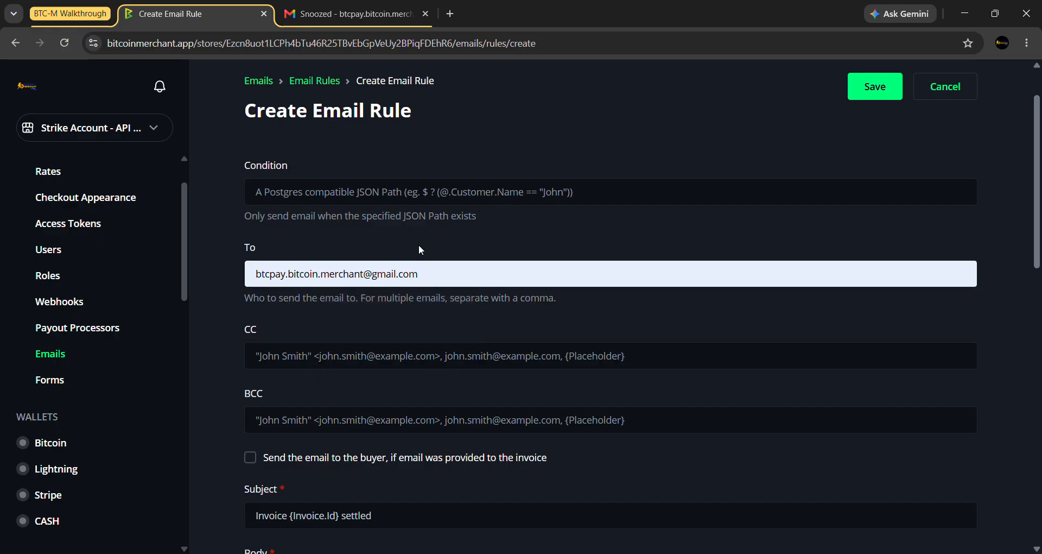
{"action": "scroll", "coordinate": [419, 245], "scroll_direction": "up", "scroll_amount": 1}
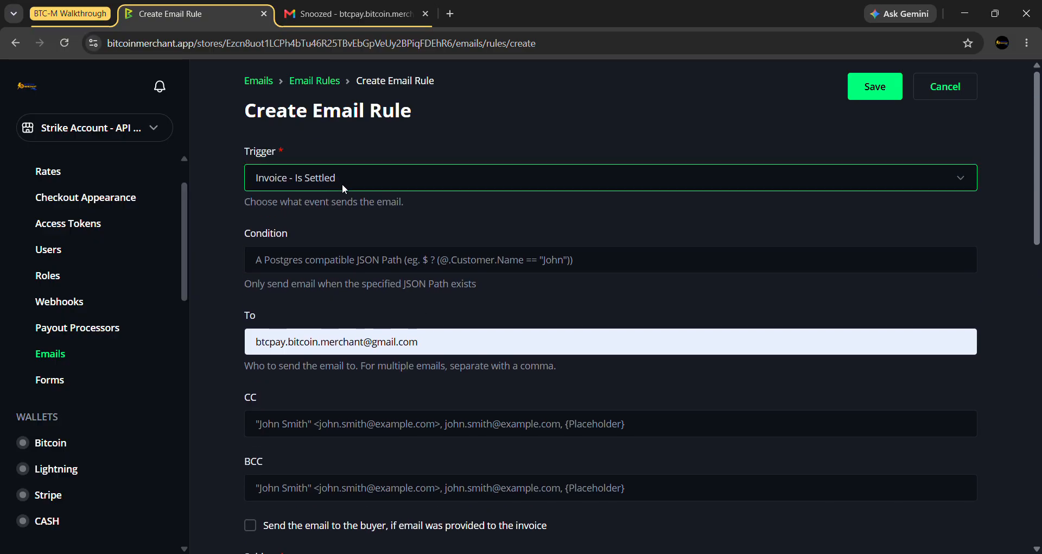
{"action": "scroll", "coordinate": [343, 187], "scroll_direction": "down", "scroll_amount": 1}
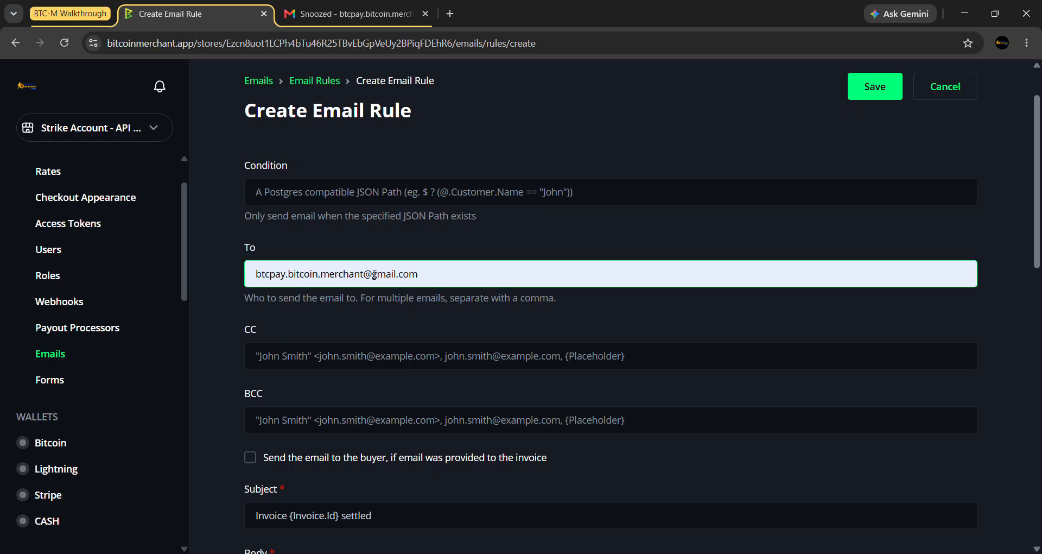
{"action": "scroll", "coordinate": [223, 292], "scroll_direction": "down", "scroll_amount": 1}
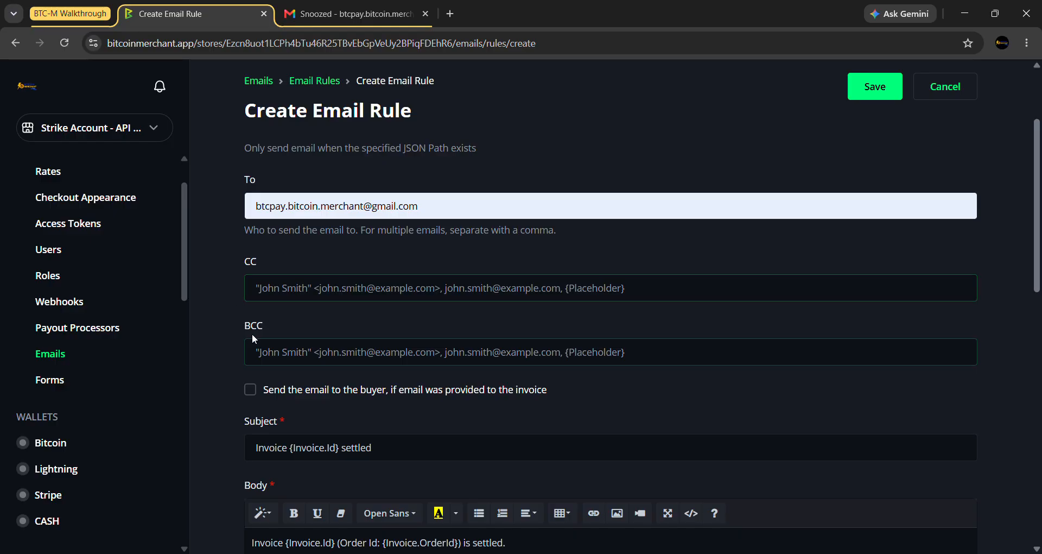
- Tick 'Send the email to the buyer' and keep the subject 'Invoice {Invoice.Id} settled'
{"action": "scroll", "coordinate": [215, 288], "scroll_direction": "down", "scroll_amount": 1}
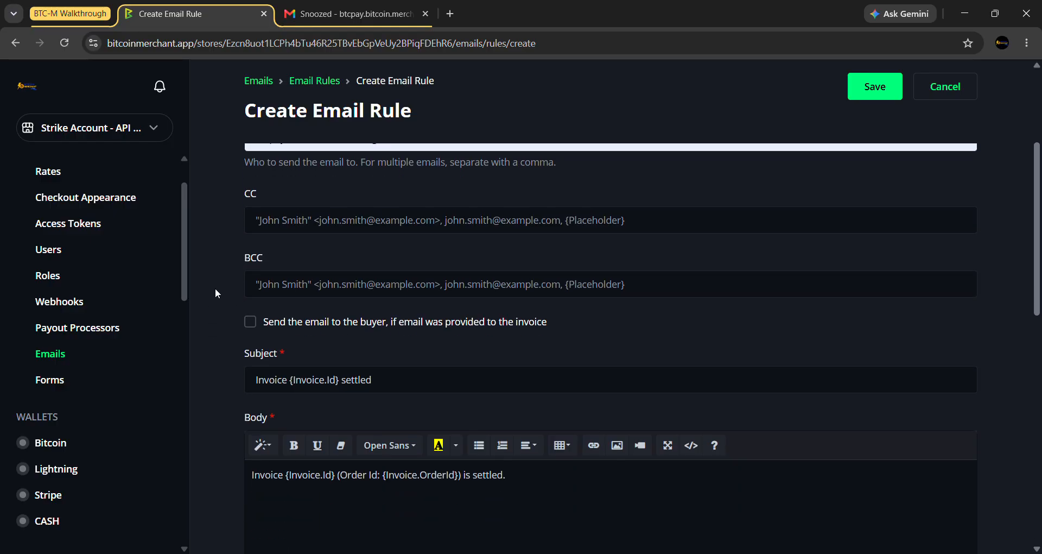
{"action": "scroll", "coordinate": [215, 293], "scroll_direction": "down", "scroll_amount": 1}
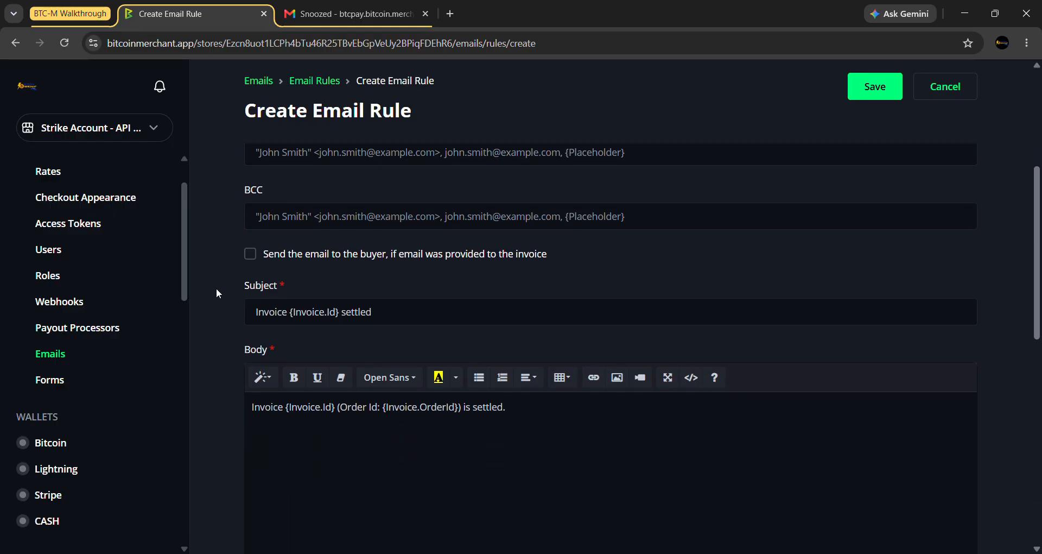
{"action": "left_click", "coordinate": [272, 257]}
{"action": "scroll", "coordinate": [227, 278], "scroll_direction": "down", "scroll_amount": 2}
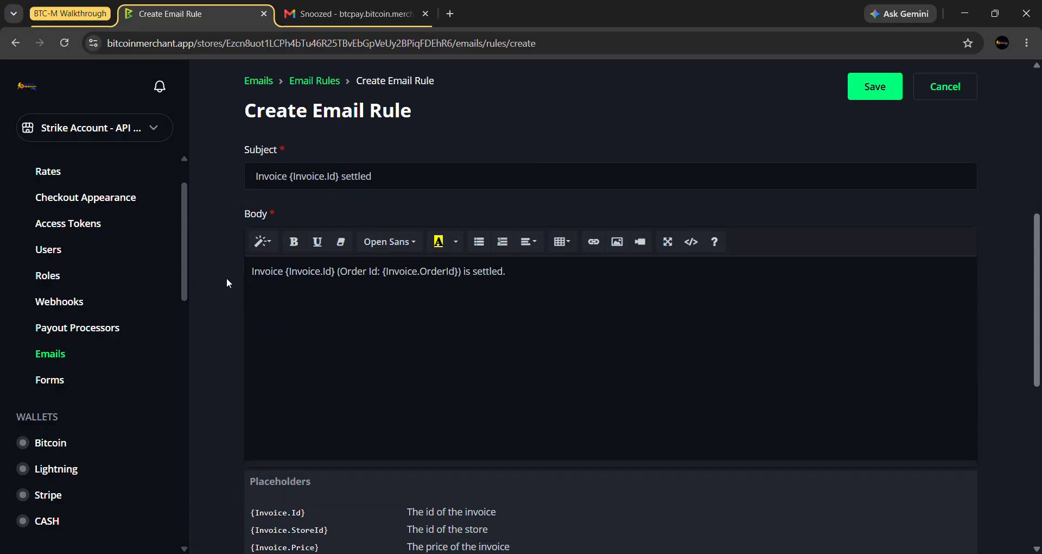
{"action": "left_click", "coordinate": [432, 180]}
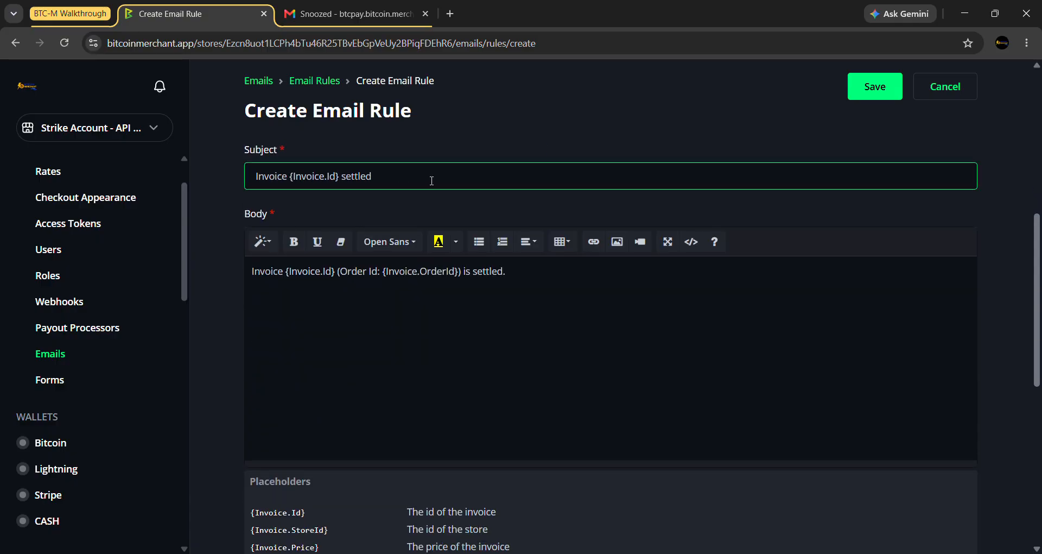
{"action": "left_click", "coordinate": [339, 198]}
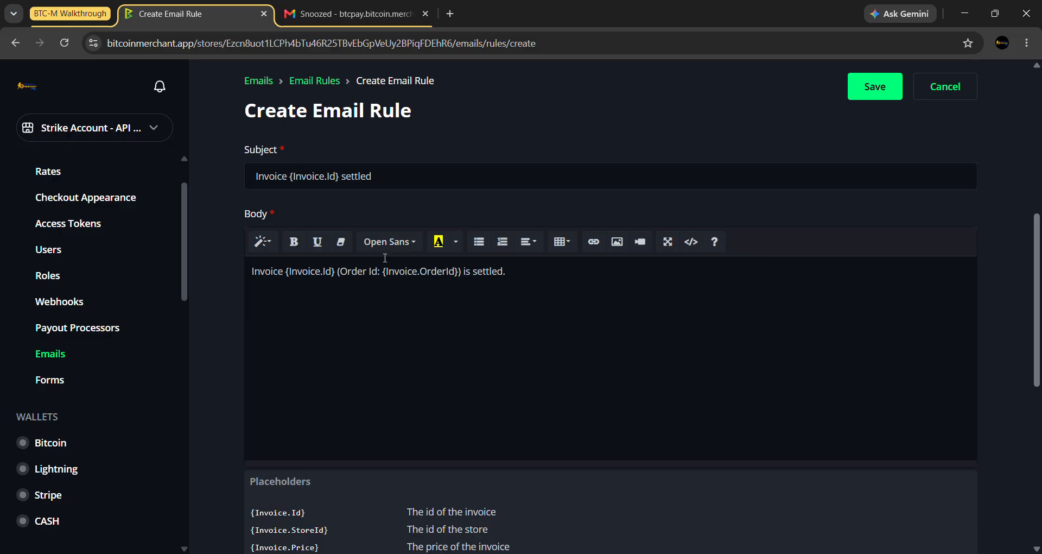
{"action": "left_click", "coordinate": [416, 175]}
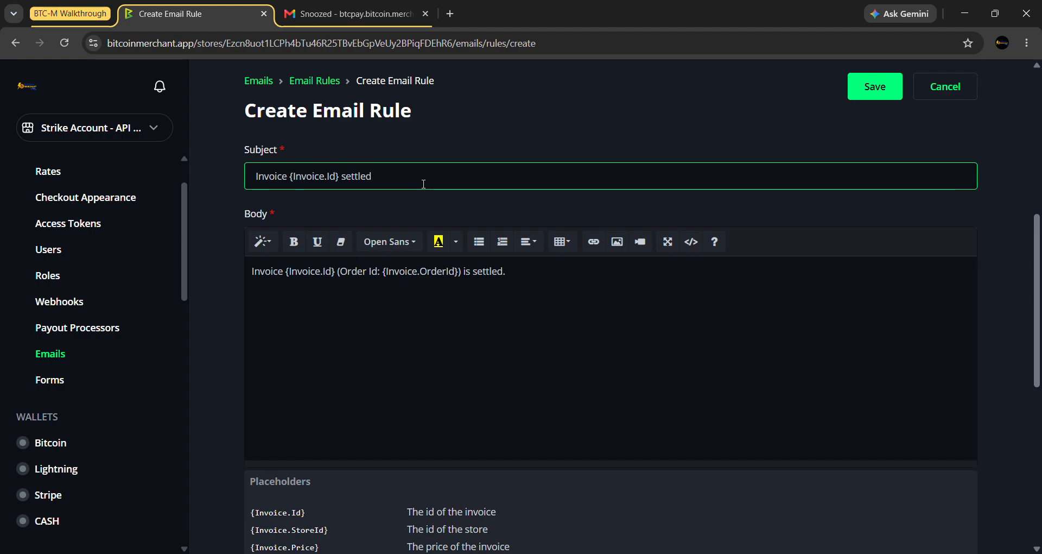
{"action": "scroll", "coordinate": [422, 183], "scroll_direction": "down", "scroll_amount": 5}
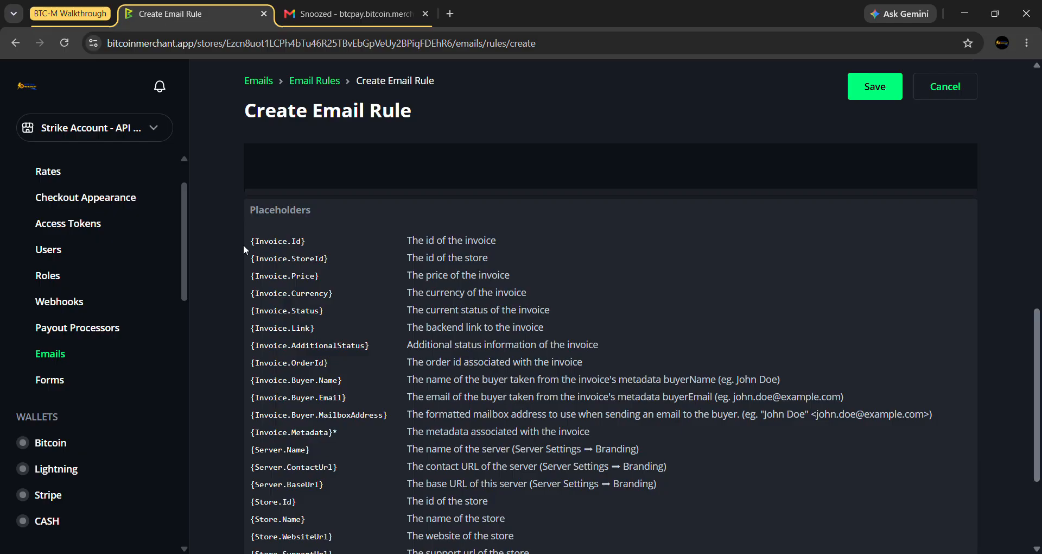
{"action": "mouse_move", "coordinate": [255, 245]}
{"action": "left_mouse_down"}
{"action": "mouse_move", "coordinate": [303, 244]}
{"action": "mouse_move", "coordinate": [255, 240]}
{"action": "left_mouse_up"}
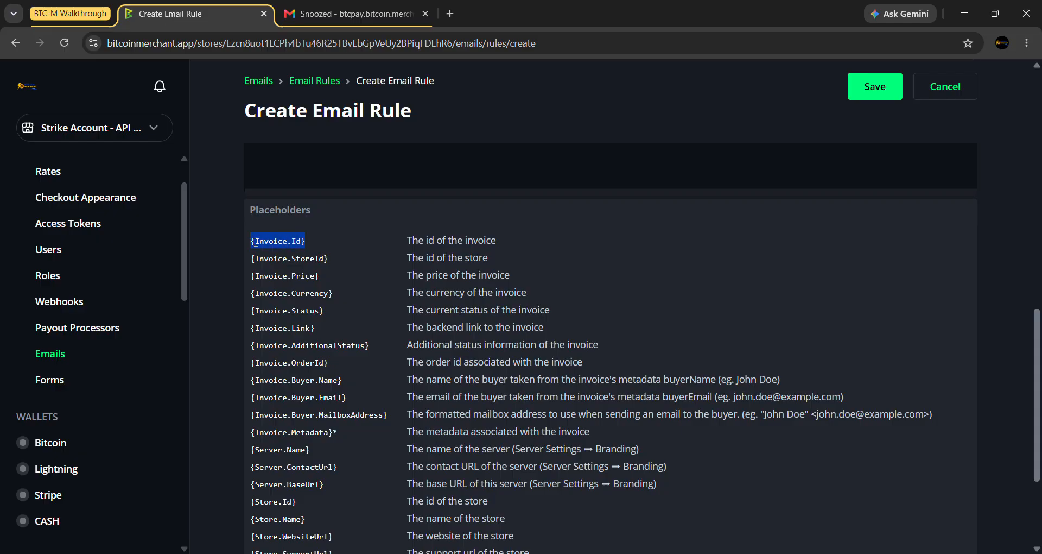
{"action": "left_click", "coordinate": [333, 245]}
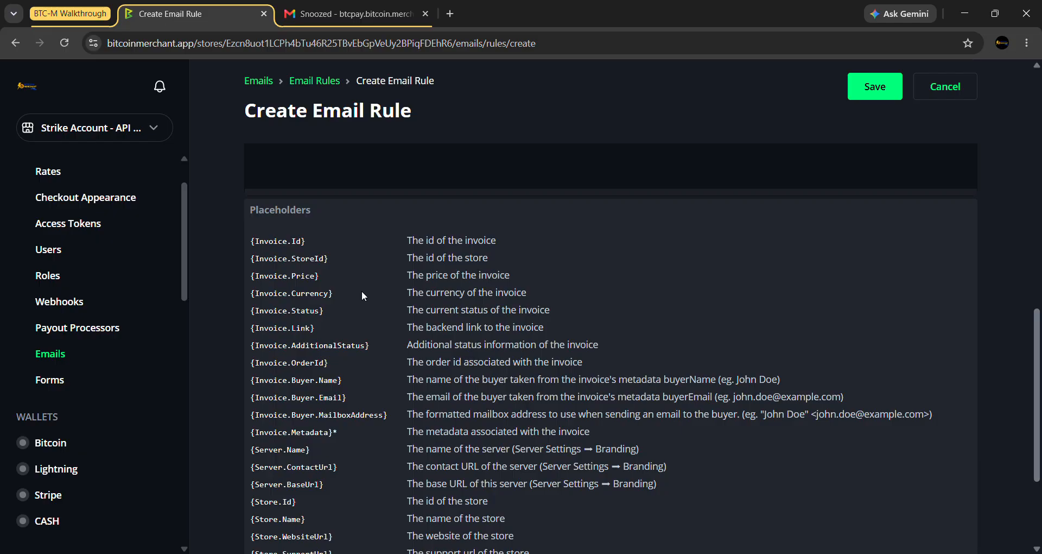
{"action": "scroll", "coordinate": [362, 293], "scroll_direction": "up", "scroll_amount": 4}
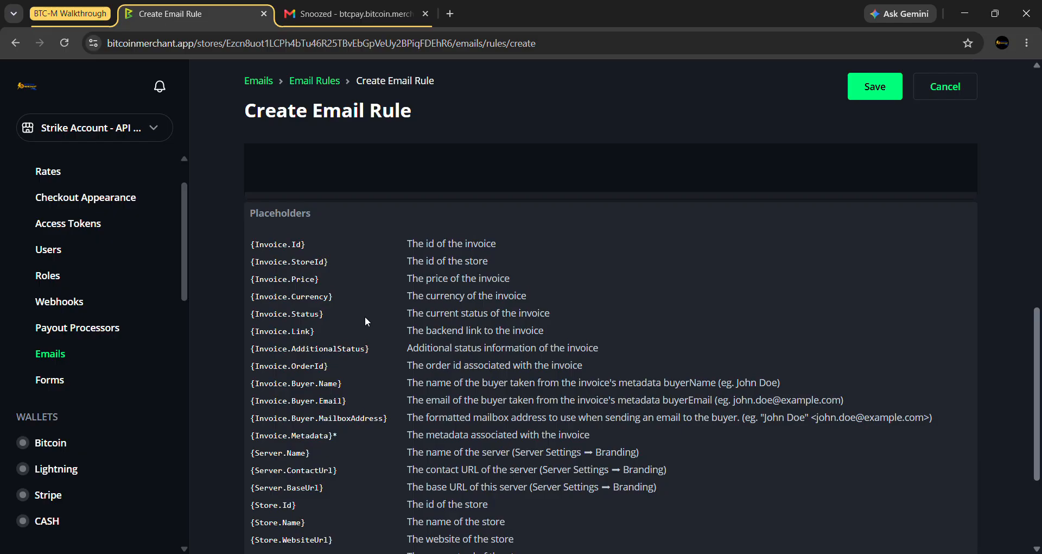
{"action": "scroll", "coordinate": [374, 353], "scroll_direction": "up", "scroll_amount": 1}
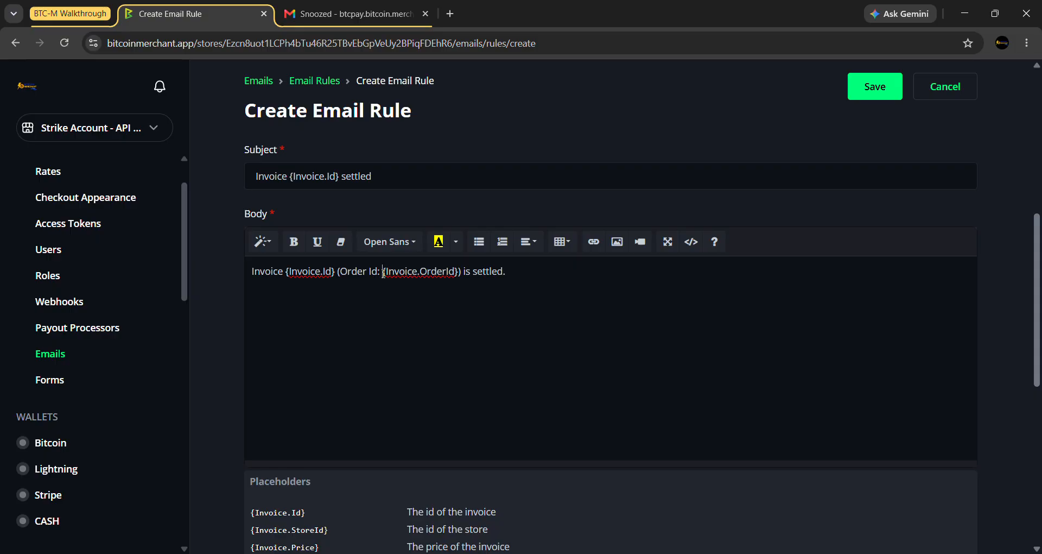
{"action": "left_click_drag", "start_coordinate": [383, 272], "coordinate": [459, 272]}
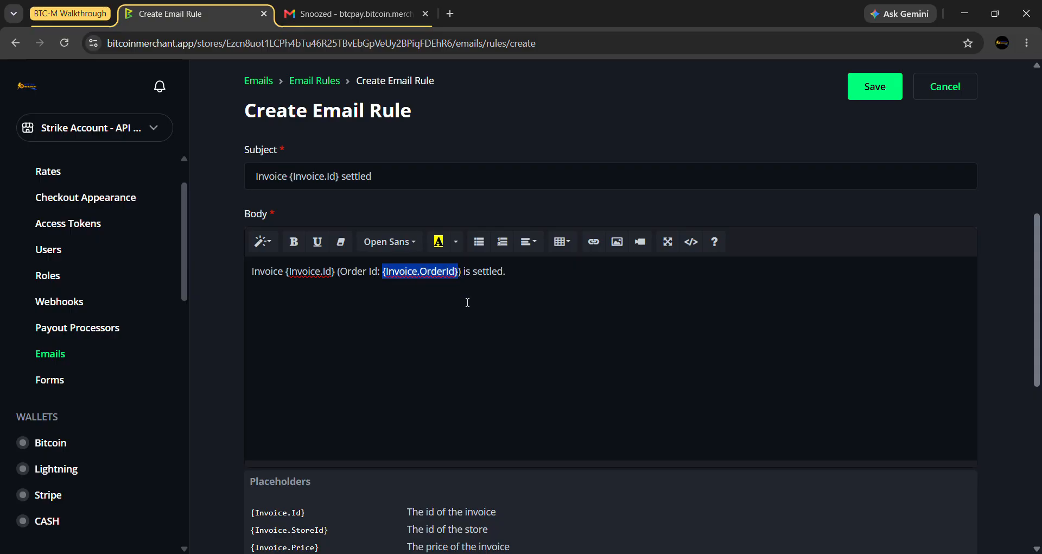
{"action": "scroll", "coordinate": [356, 483], "scroll_direction": "down", "scroll_amount": 1}
{"action": "scroll", "coordinate": [281, 466], "scroll_direction": "down", "scroll_amount": 1}
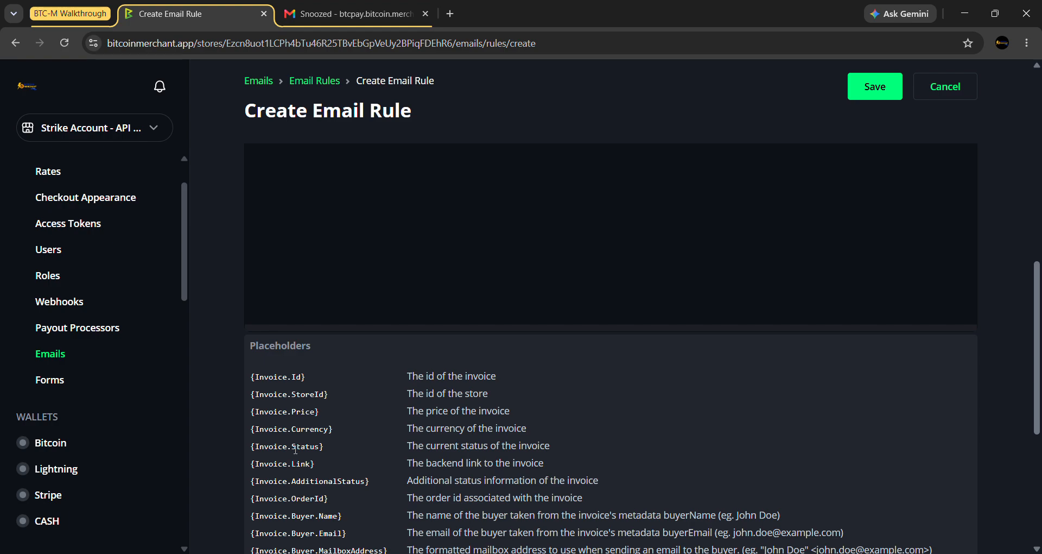
{"action": "scroll", "coordinate": [441, 432], "scroll_direction": "up", "scroll_amount": 3}
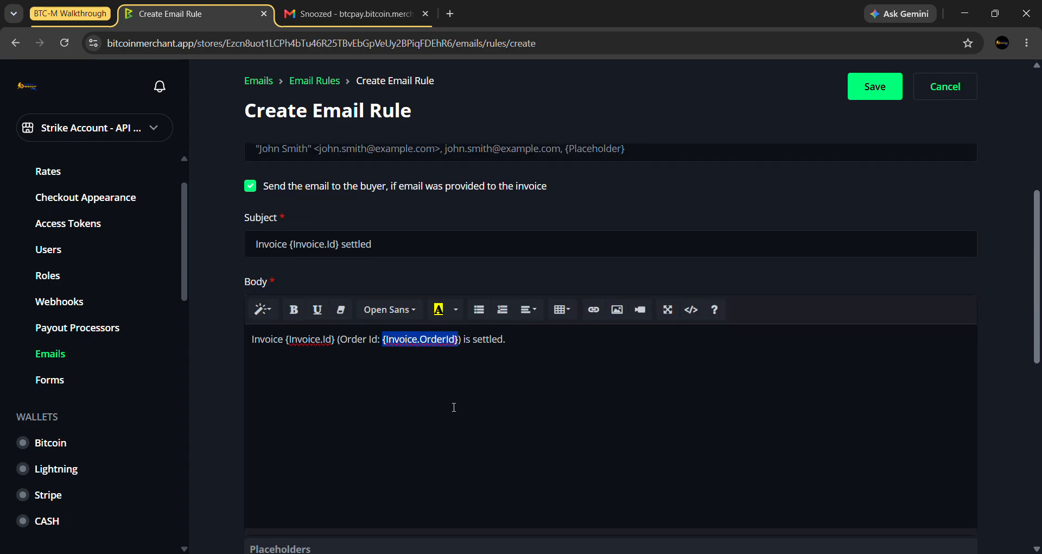
{"action": "left_click", "coordinate": [542, 349]}
{"action": "scroll", "coordinate": [527, 352], "scroll_direction": "down", "scroll_amount": 5}
{"action": "scroll", "coordinate": [527, 351], "scroll_direction": "down", "scroll_amount": 1}
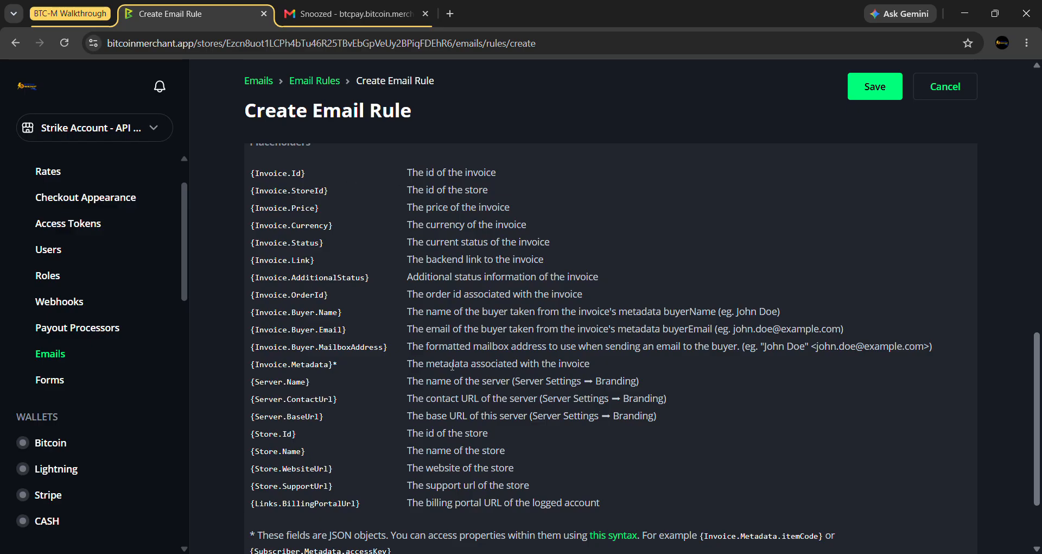
{"action": "scroll", "coordinate": [453, 365], "scroll_direction": "up", "scroll_amount": 1}
{"action": "scroll", "coordinate": [452, 362], "scroll_direction": "up", "scroll_amount": 5}
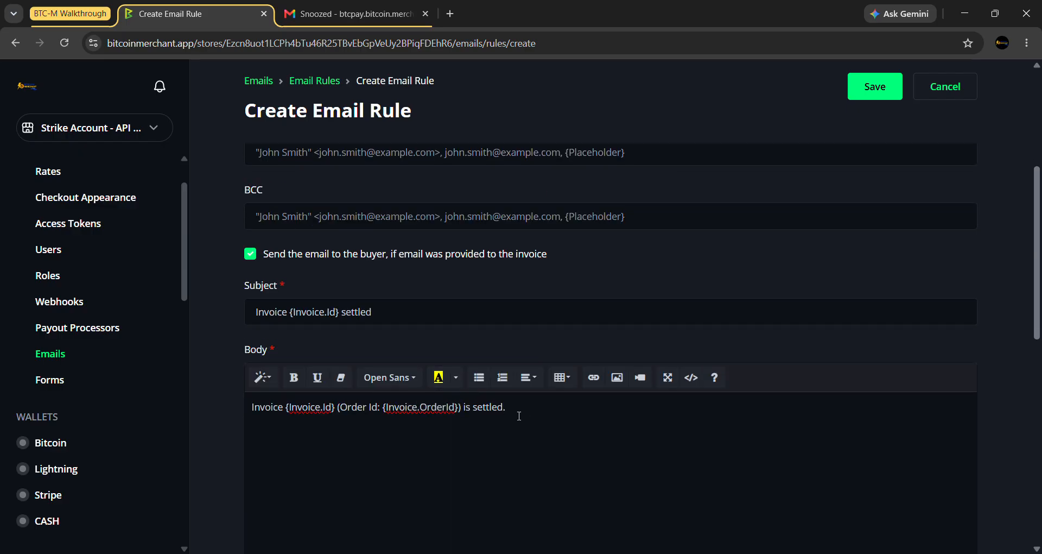
{"action": "scroll", "coordinate": [519, 415], "scroll_direction": "down", "scroll_amount": 1}
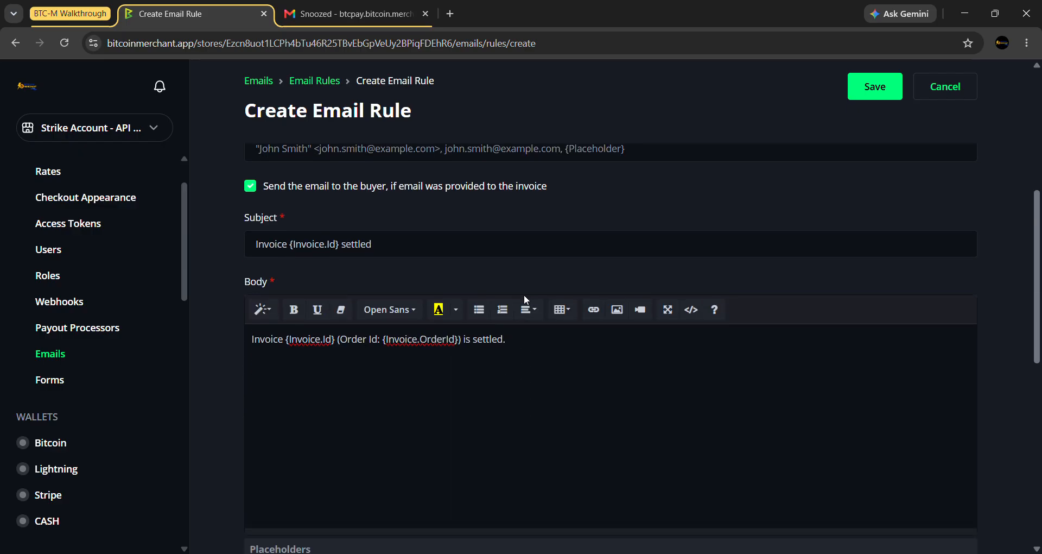
{"action": "left_click", "coordinate": [567, 358]}
{"action": "scroll", "coordinate": [543, 280], "scroll_direction": "down", "scroll_amount": 1}
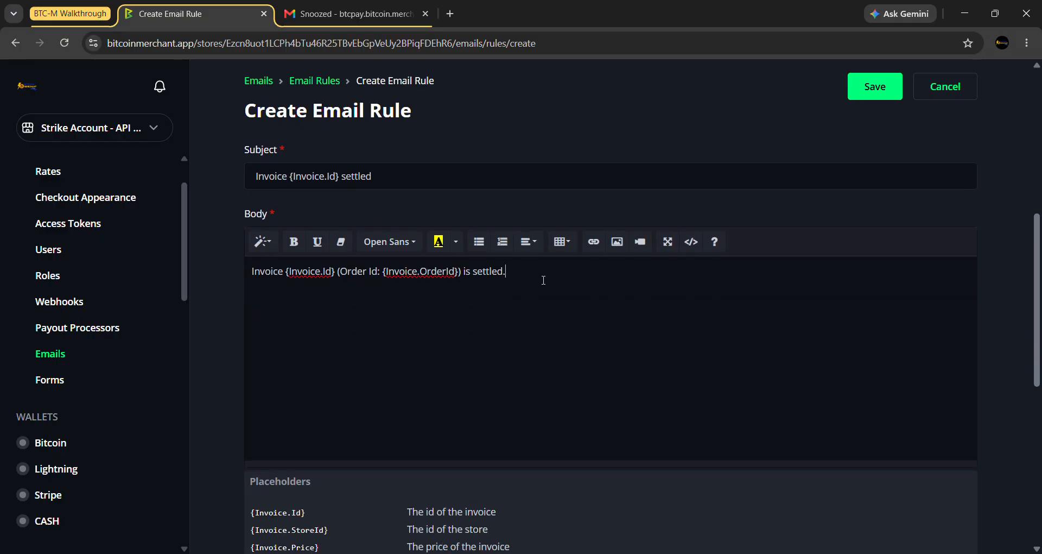
{"action": "scroll", "coordinate": [543, 280], "scroll_direction": "up", "scroll_amount": 1}
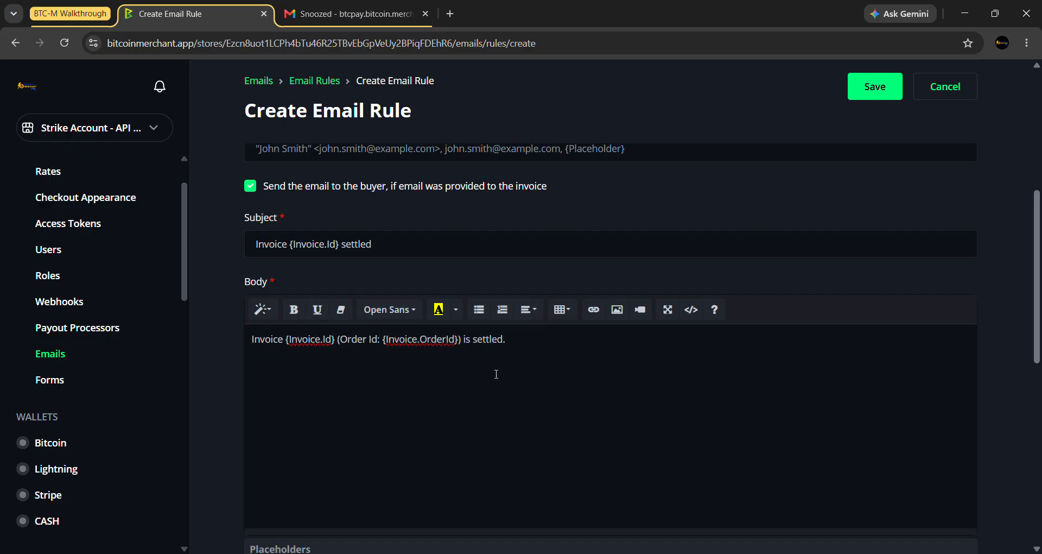
{"action": "scroll", "coordinate": [543, 374], "scroll_direction": "up", "scroll_amount": 4}
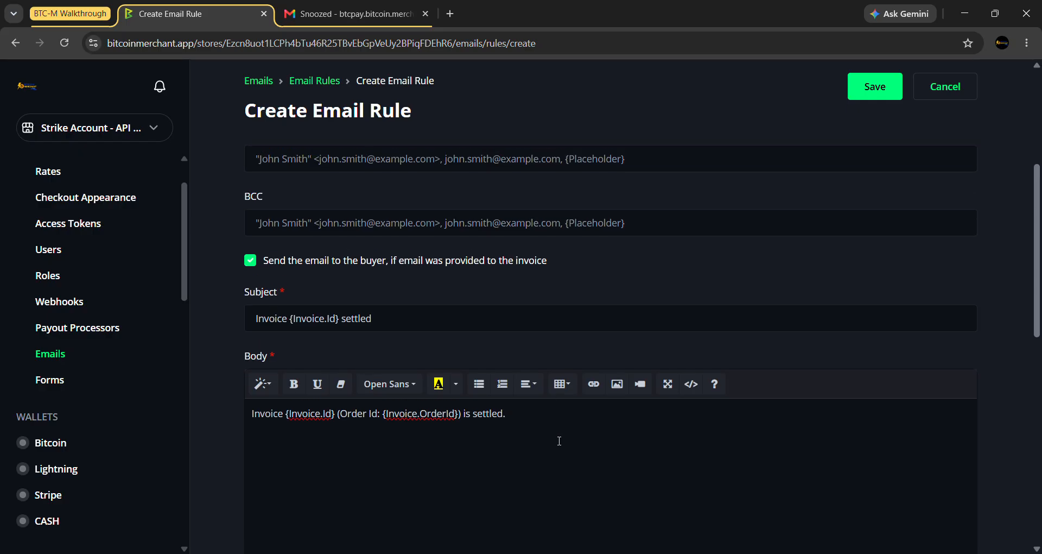
{"action": "scroll", "coordinate": [543, 390], "scroll_direction": "down", "scroll_amount": 6}
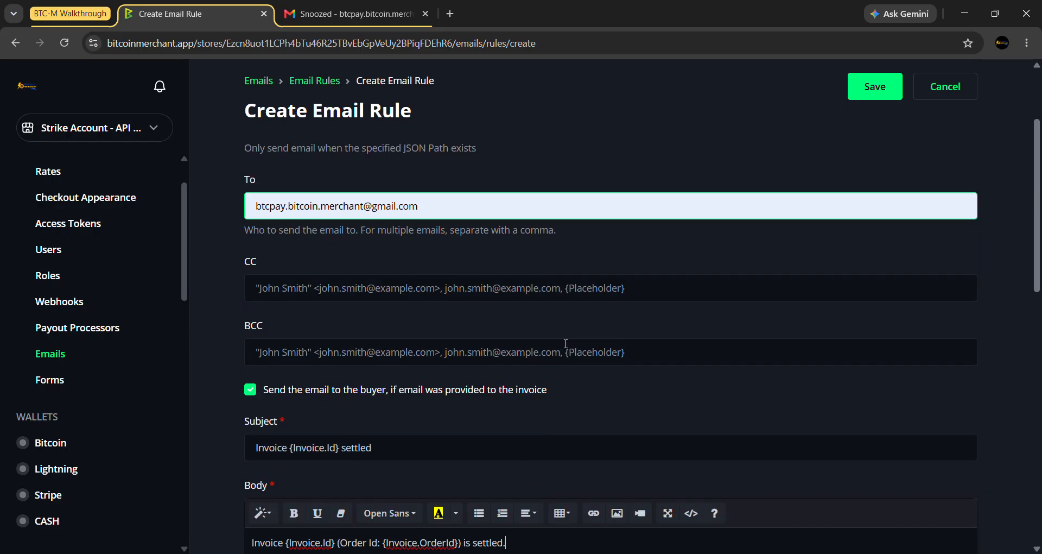
{"action": "scroll", "coordinate": [571, 347], "scroll_direction": "down", "scroll_amount": 2}
{"action": "scroll", "coordinate": [585, 363], "scroll_direction": "up", "scroll_amount": 8}
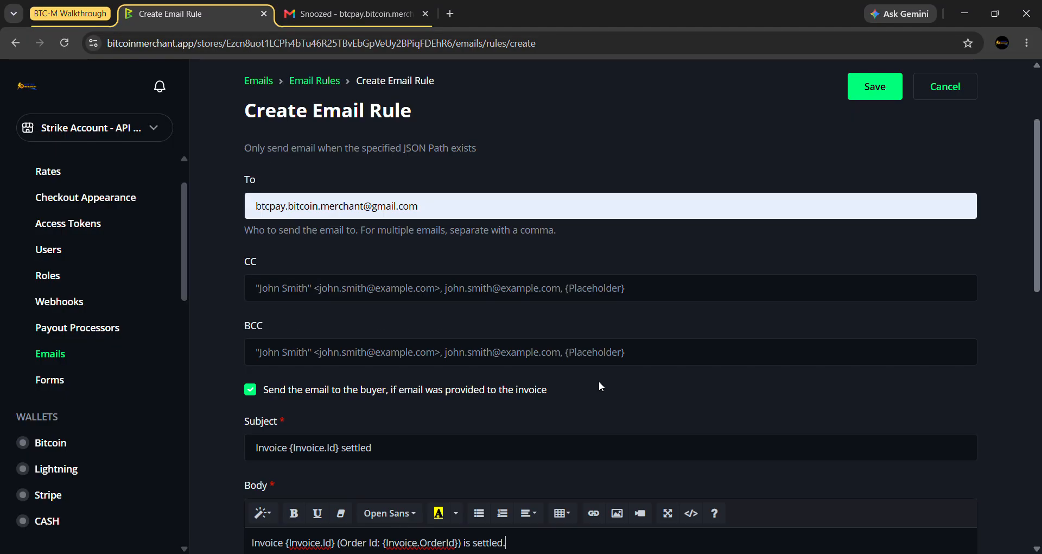
- Save the rule and check the new WH-InvoiceSettled row in the Email Rules list
{"action": "left_click", "coordinate": [871, 88]}
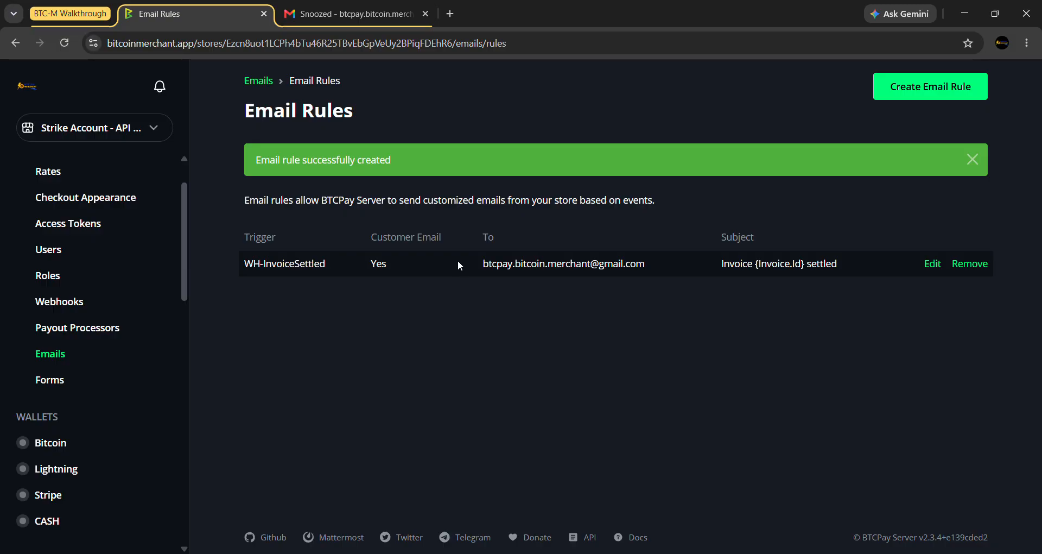
{"action": "scroll", "coordinate": [113, 402], "scroll_direction": "down", "scroll_amount": 4}
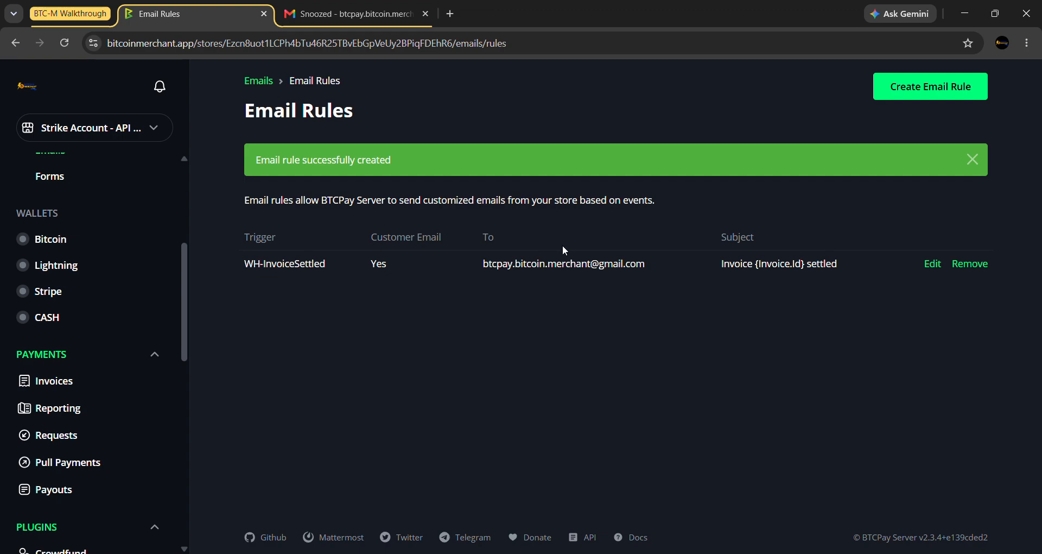
{"action": "left_click_drag", "start_coordinate": [483, 263], "coordinate": [646, 264]}
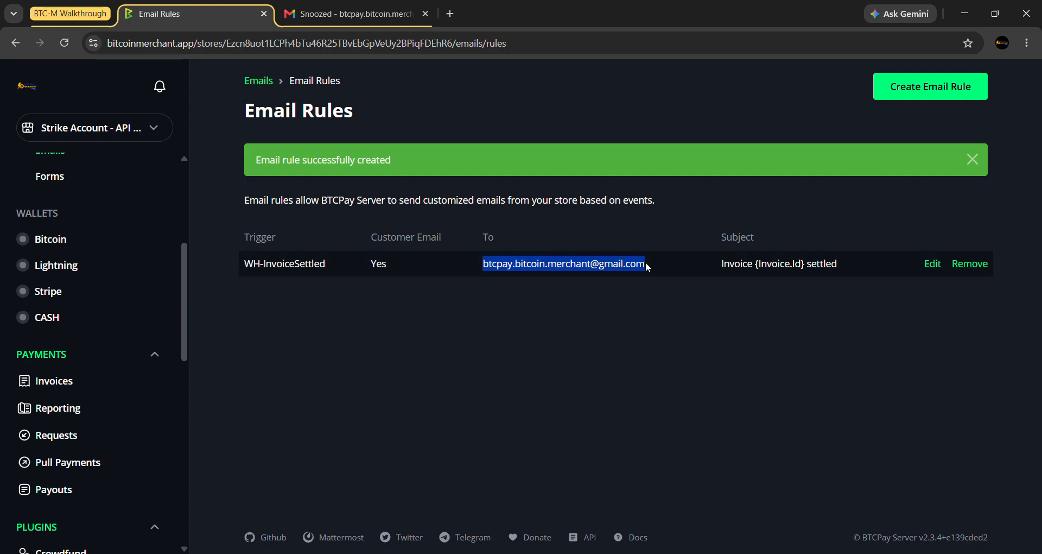
{"action": "left_click", "coordinate": [558, 314]}
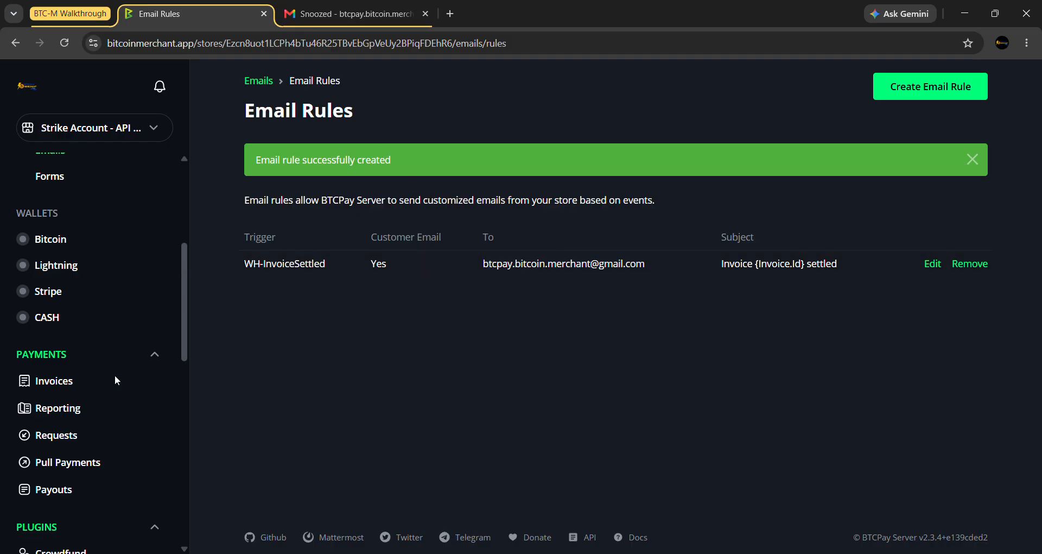
- Turn on 'Use custom SMTP settings for this store' on the Emails page
{"action": "left_click", "coordinate": [260, 81]}
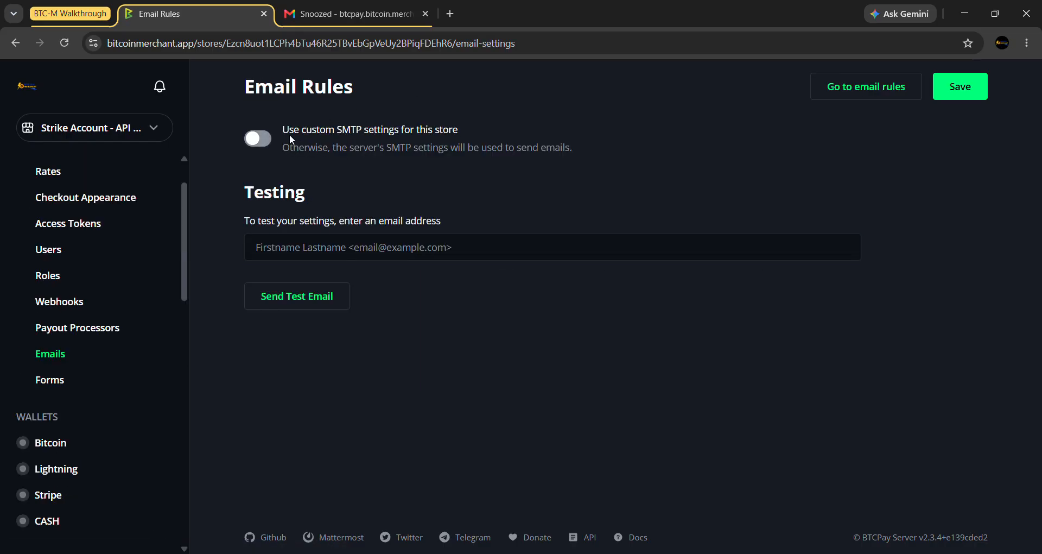
{"action": "left_click", "coordinate": [432, 133]}
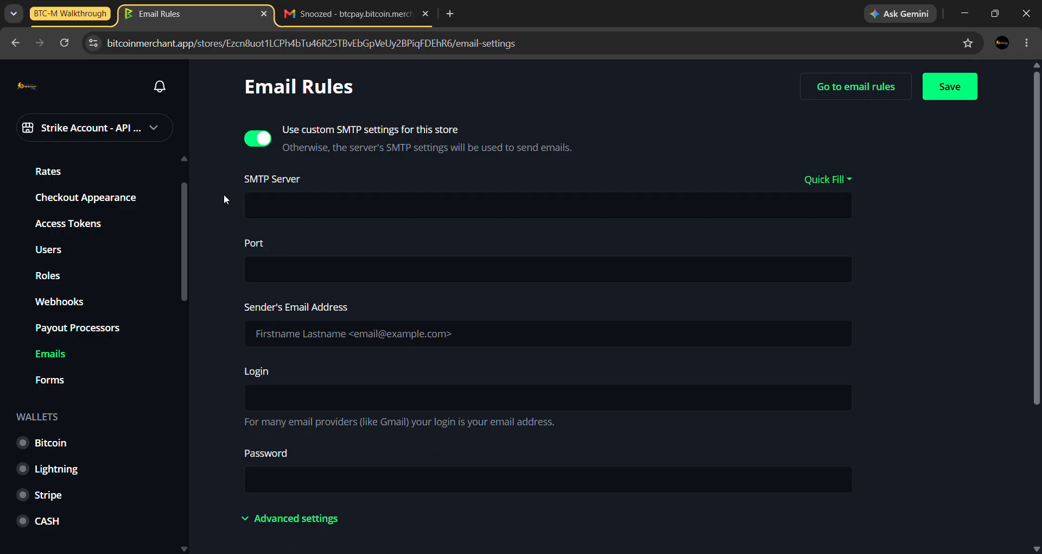
{"action": "scroll", "coordinate": [811, 186], "scroll_direction": "down", "scroll_amount": 1}
{"action": "scroll", "coordinate": [931, 263], "scroll_direction": "up", "scroll_amount": 1}
- Quick-fill the Gmail.com preset: server smtp.gmail.com, port 587
{"action": "left_click", "coordinate": [832, 182]}
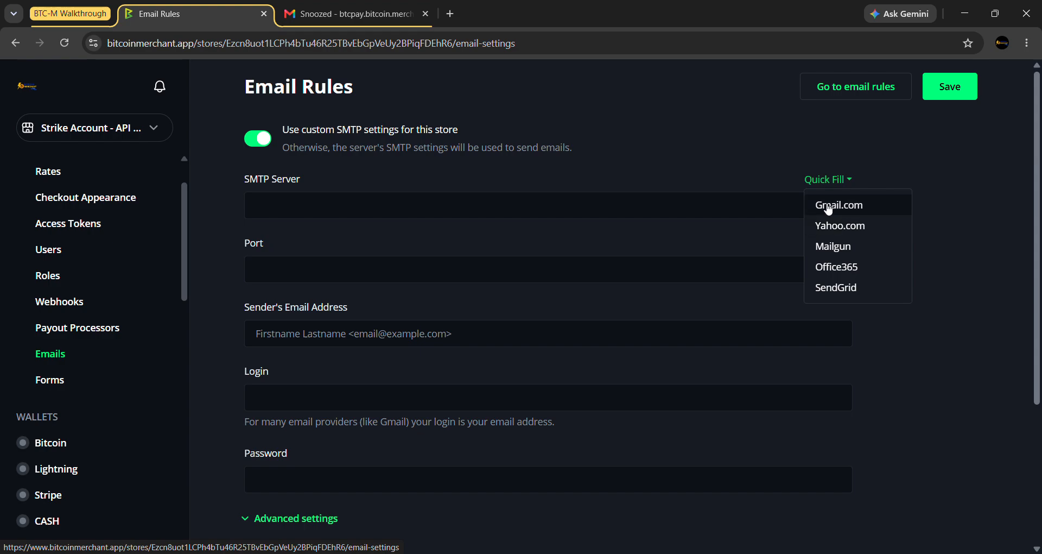
{"action": "left_click", "coordinate": [866, 212]}
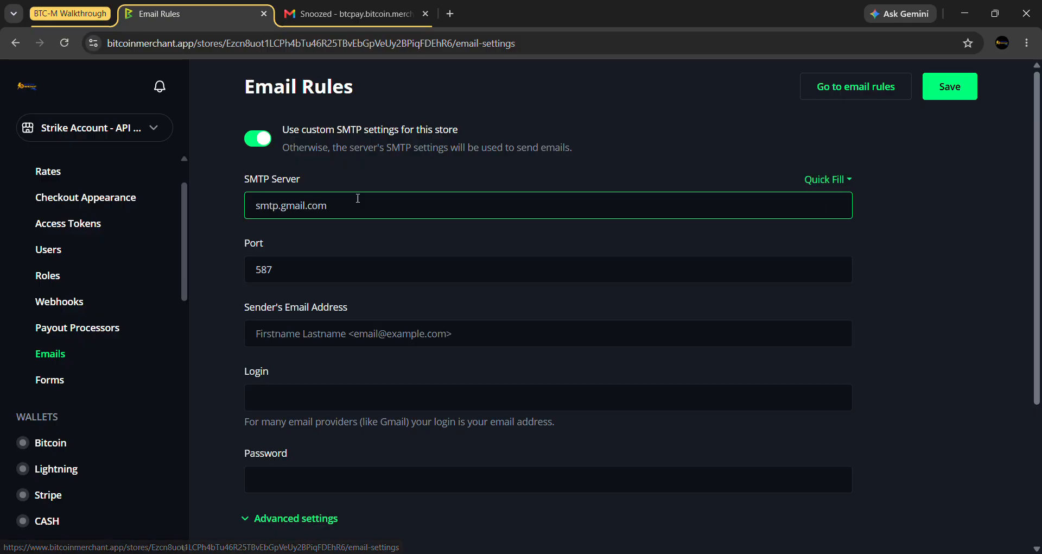
{"action": "left_click", "coordinate": [354, 271]}
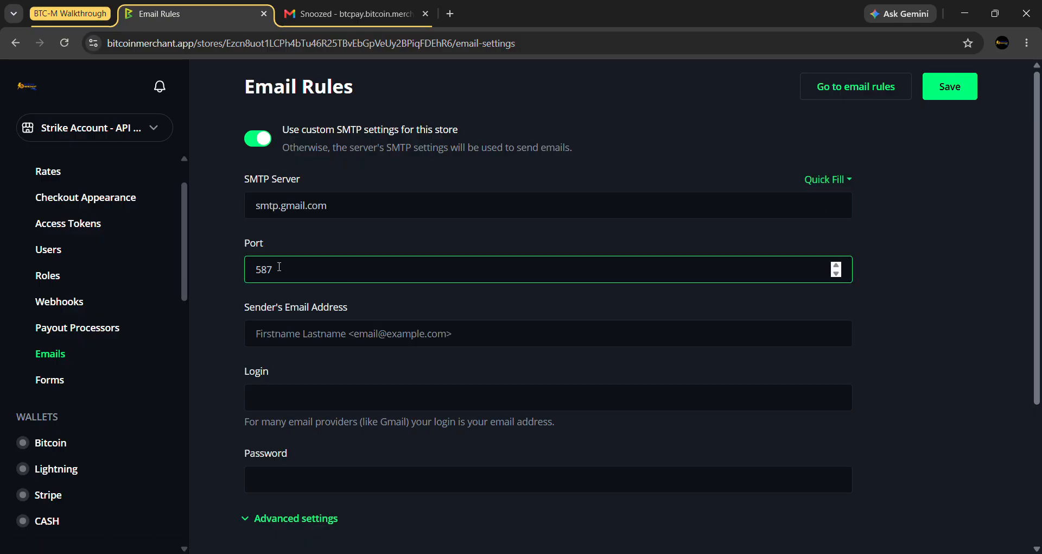
{"action": "left_click", "coordinate": [265, 182]}
{"action": "left_click", "coordinate": [249, 185]}
{"action": "left_click", "coordinate": [303, 184]}
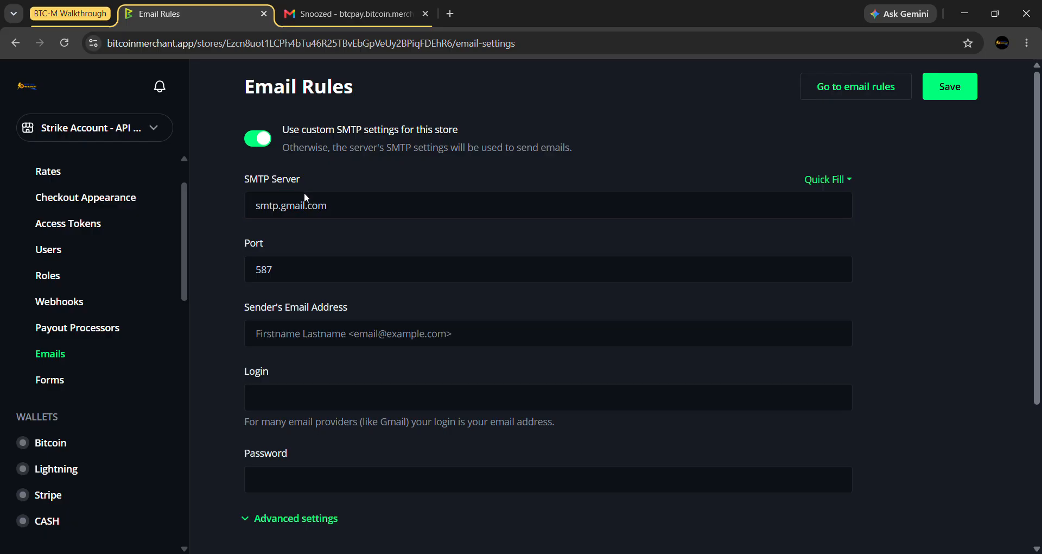
{"action": "left_click", "coordinate": [305, 269]}
{"action": "scroll", "coordinate": [305, 270], "scroll_direction": "down", "scroll_amount": 1}
{"action": "left_click", "coordinate": [305, 270]}
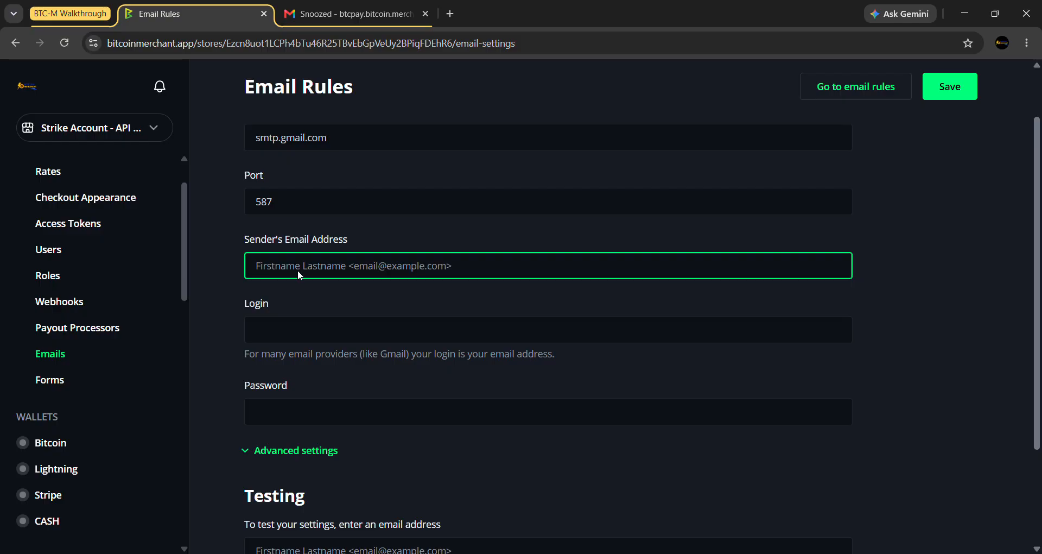
- Enter the store's Gmail address as the Sender's Email Address and copy it
{"action": "right_click", "coordinate": [297, 269]}
{"action": "left_click", "coordinate": [314, 400]}
{"action": "left_click_drag", "start_coordinate": [316, 266], "coordinate": [216, 266]}
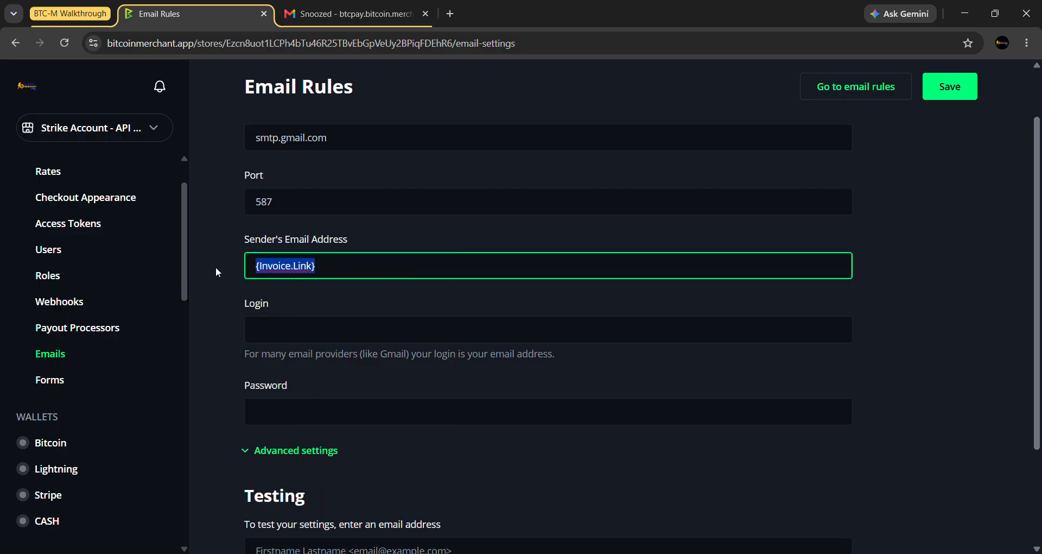
{"action": "key", "text": "BackSpace"}
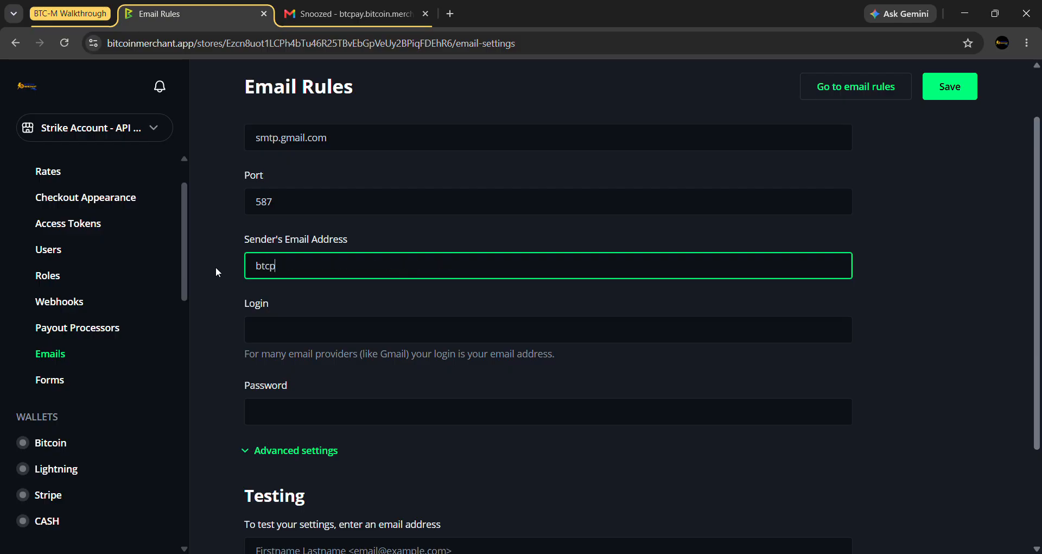
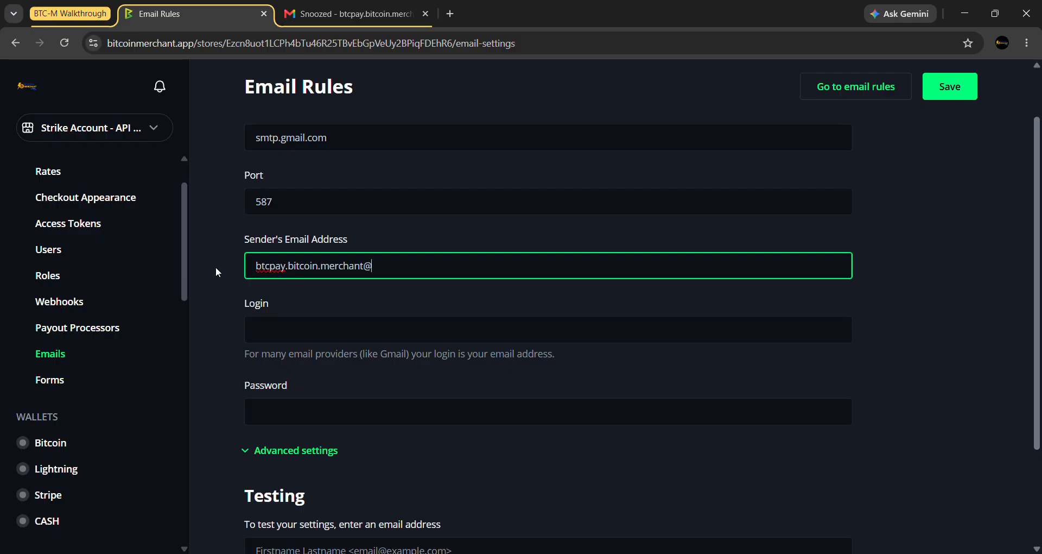
{"action": "left_click_drag", "start_coordinate": [451, 273], "coordinate": [236, 278]}
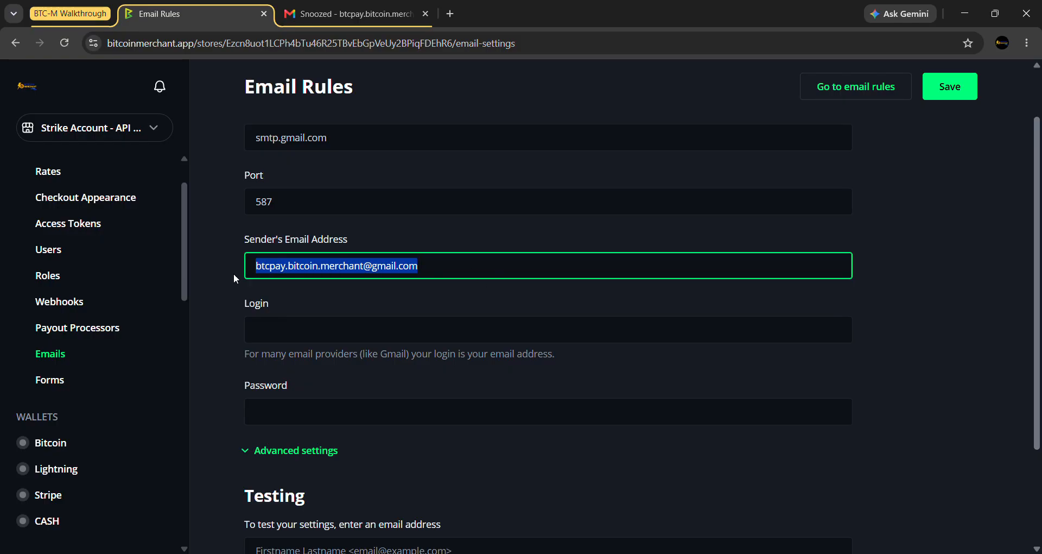
{"action": "right_click", "coordinate": [274, 271]}
{"action": "left_click", "coordinate": [341, 262]}
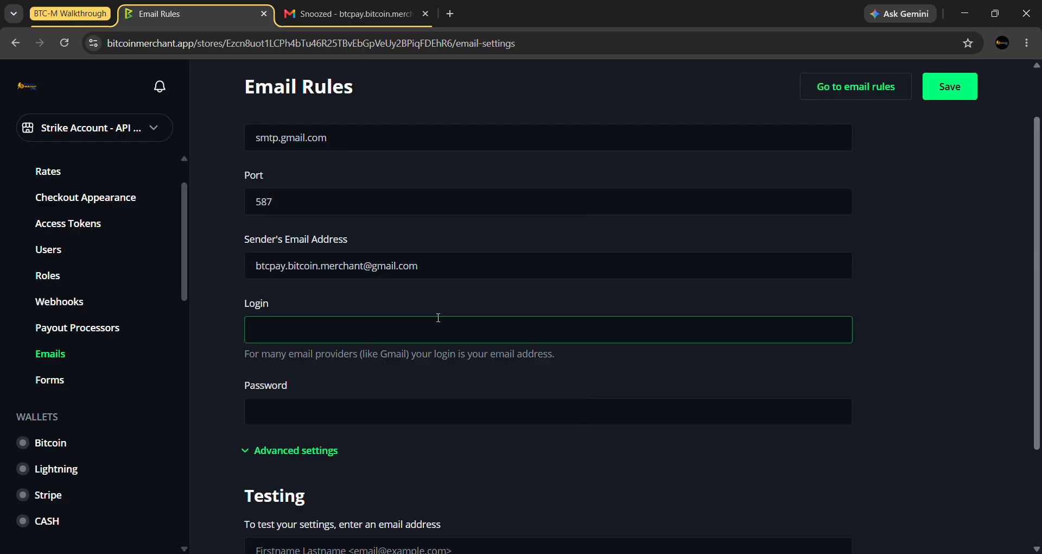
{"action": "left_click", "coordinate": [400, 242]}
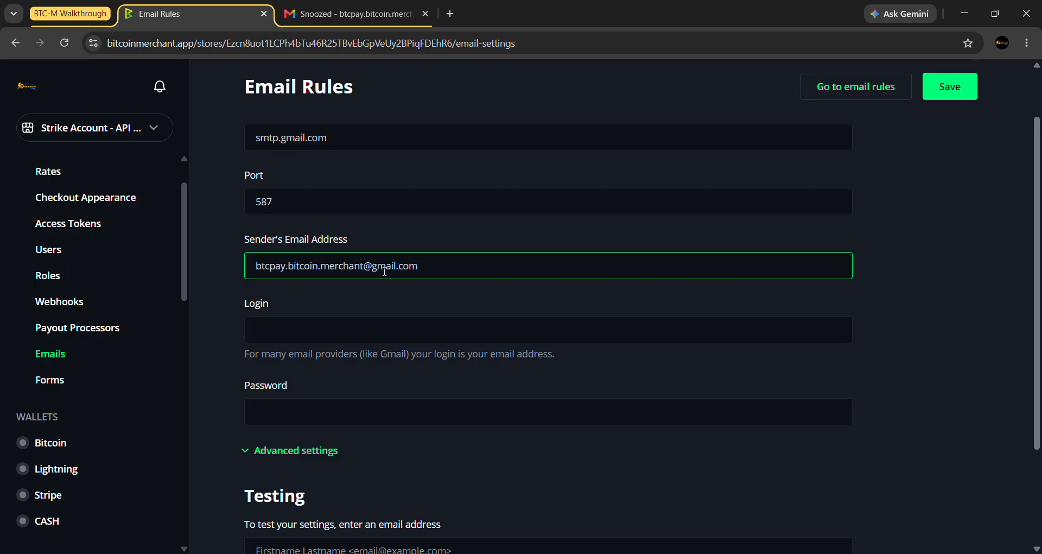
- Paste the same Gmail address into the Login field, leaving Password empty for now
{"action": "left_click", "coordinate": [299, 331]}
{"action": "right_click", "coordinate": [300, 331]}
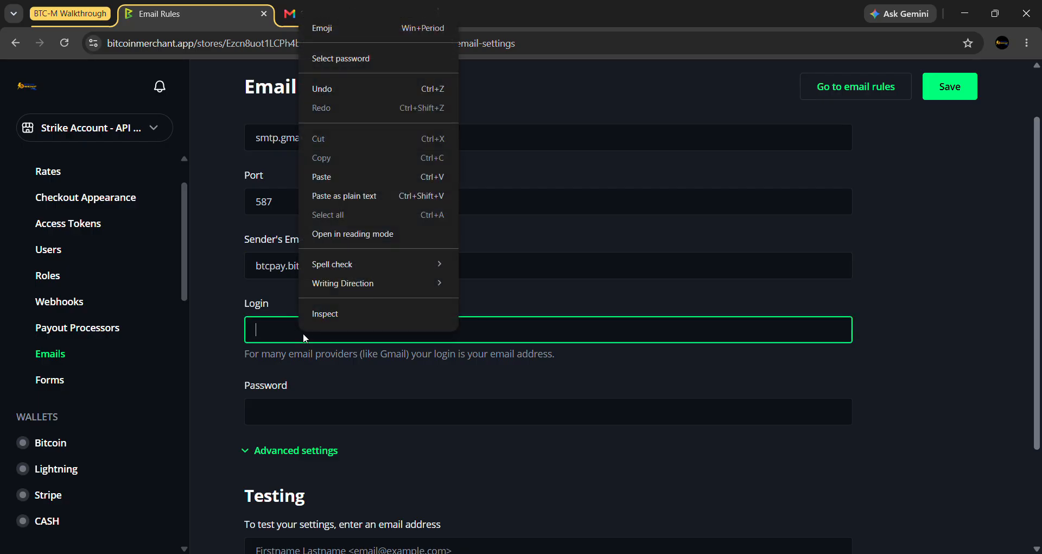
{"action": "left_click", "coordinate": [331, 173]}
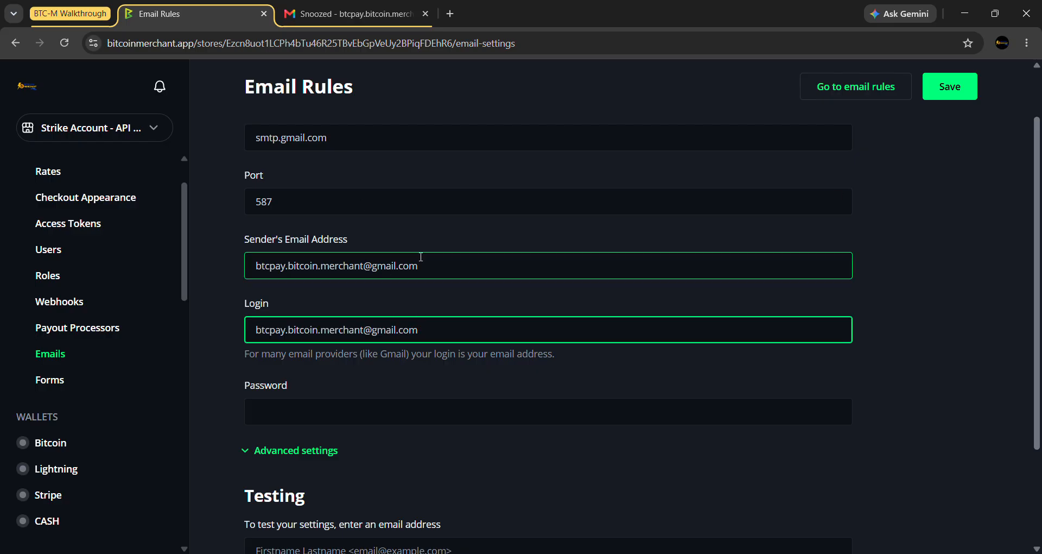
{"action": "left_click", "coordinate": [432, 302]}
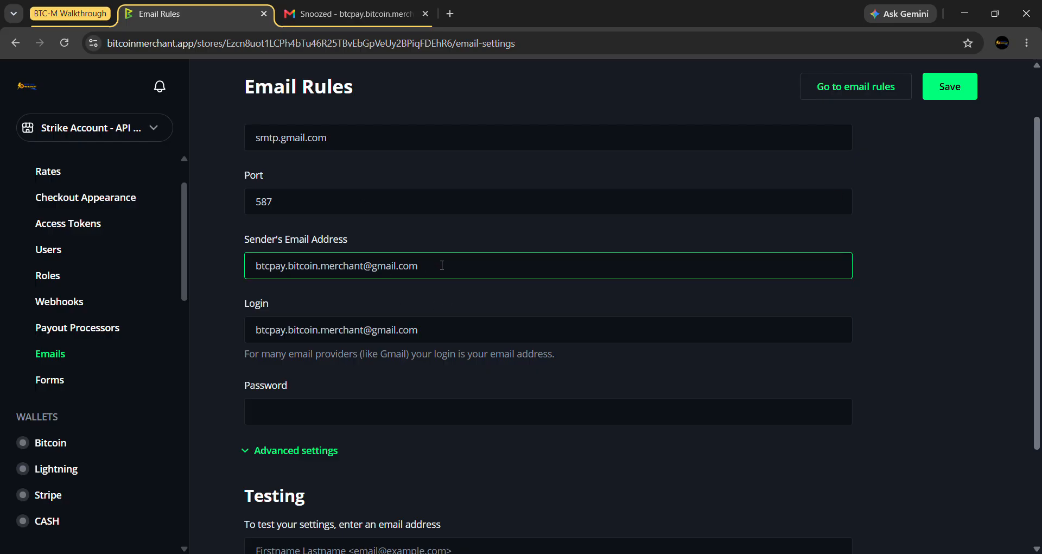
{"action": "scroll", "coordinate": [460, 372], "scroll_direction": "down", "scroll_amount": 1}
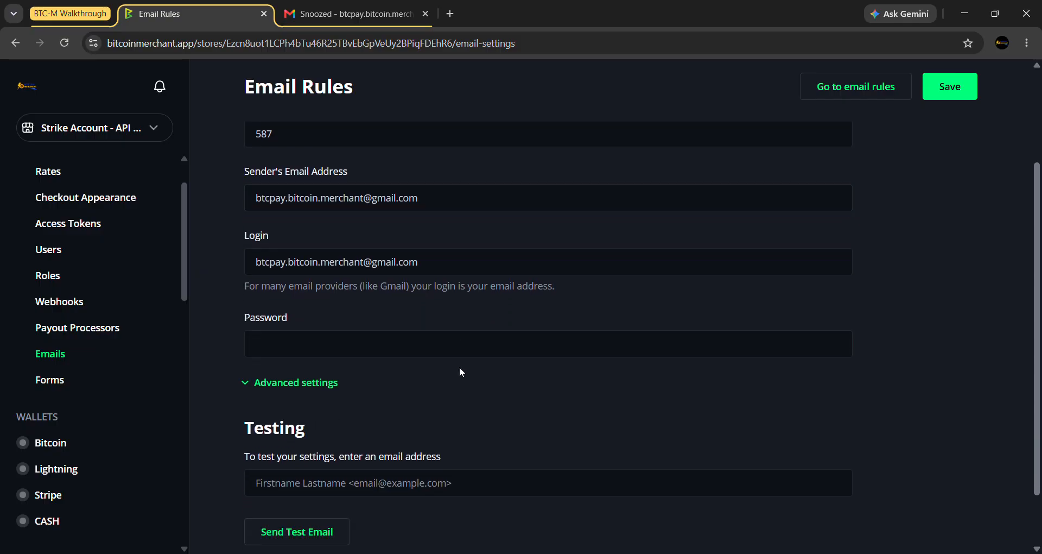
{"action": "left_click", "coordinate": [286, 339]}
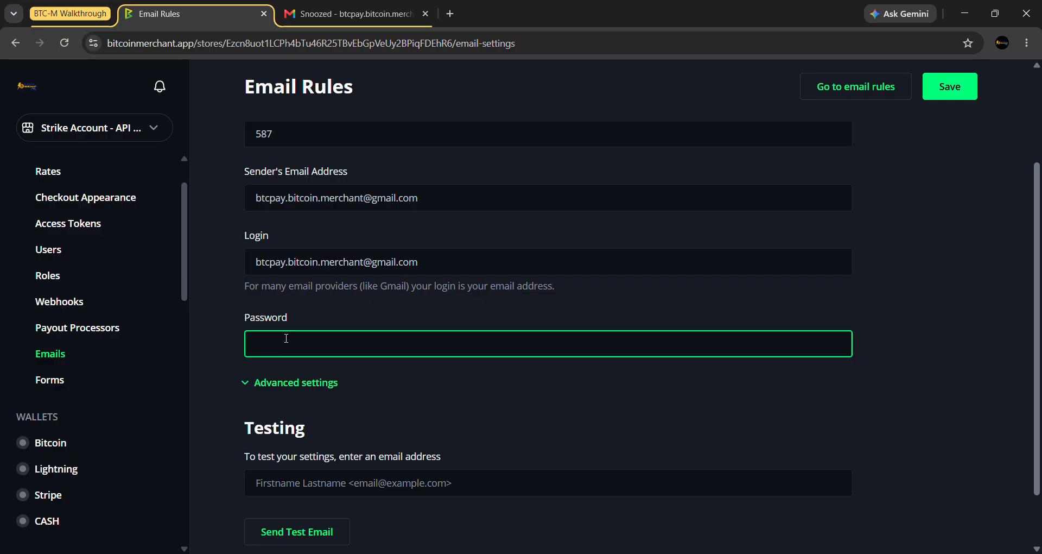
{"action": "left_click", "coordinate": [340, 319]}
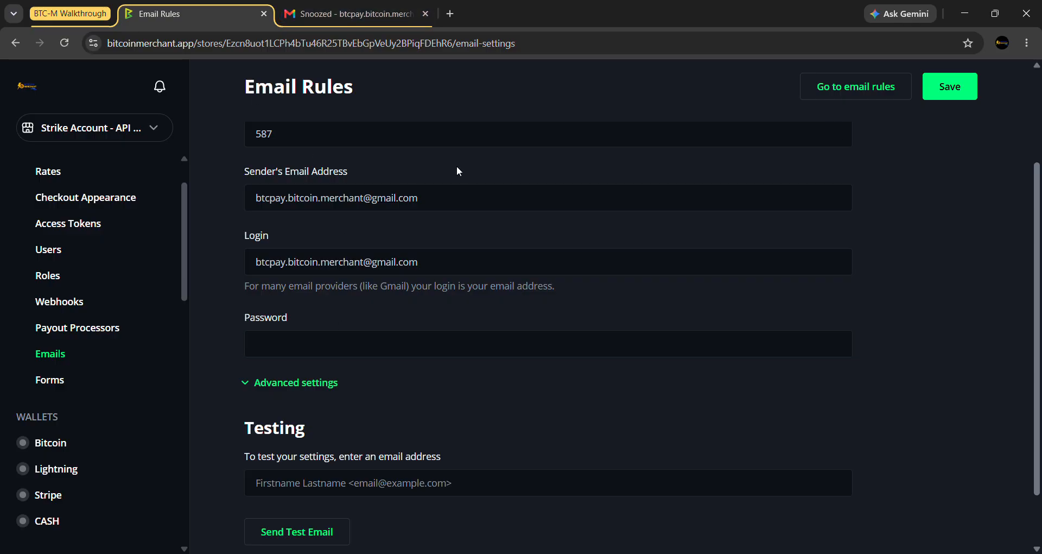
{"action": "left_click", "coordinate": [359, 24]}
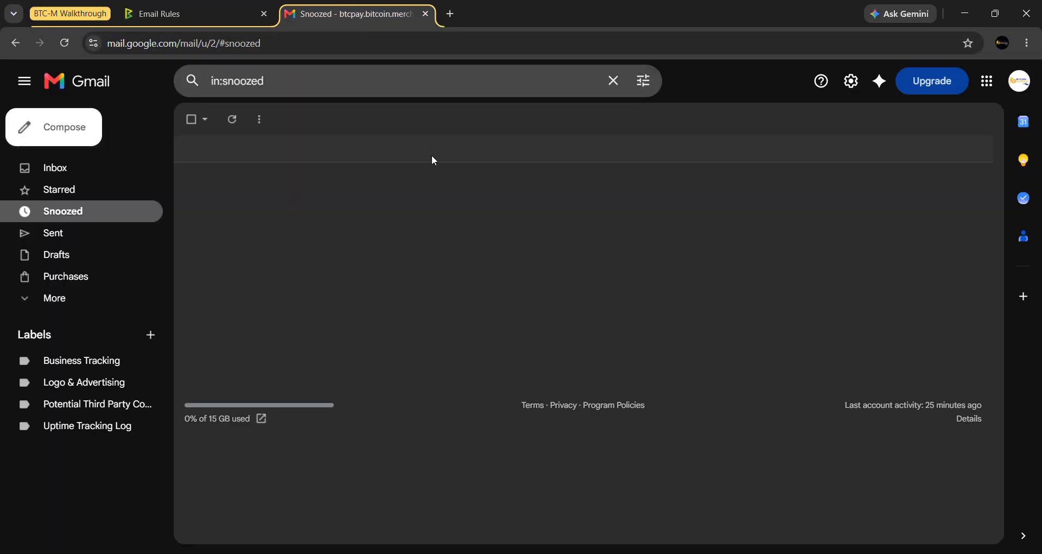
{"action": "left_click", "coordinate": [1020, 81]}
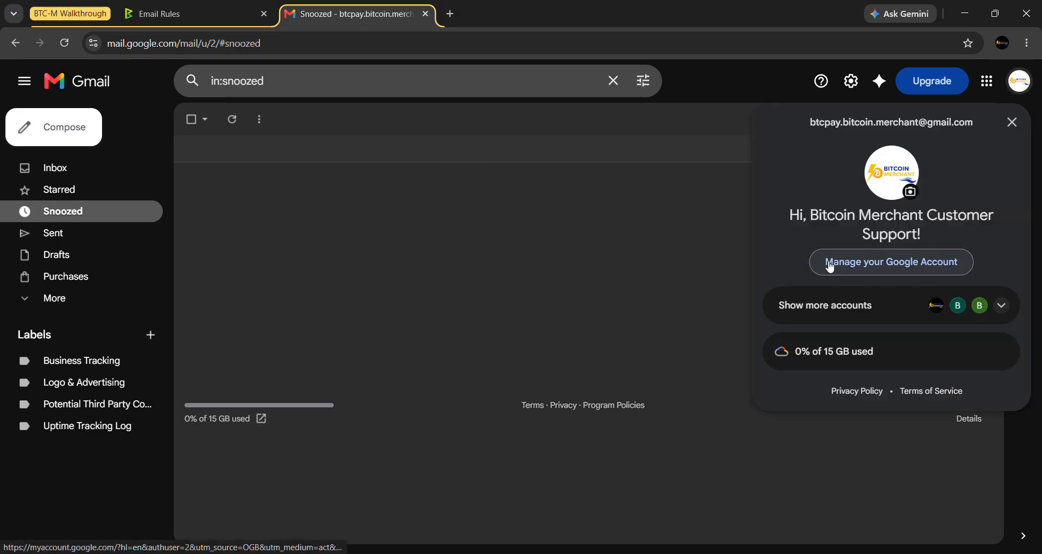
{"action": "left_click", "coordinate": [869, 268]}
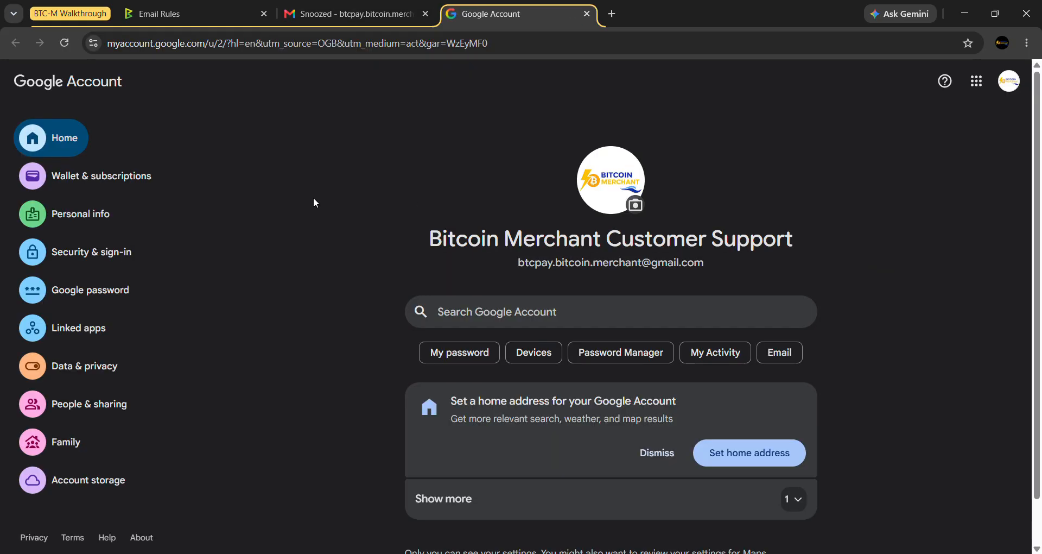
- Open Security & sign-in and search the account settings for 'app passwords'
{"action": "left_click", "coordinate": [73, 260]}
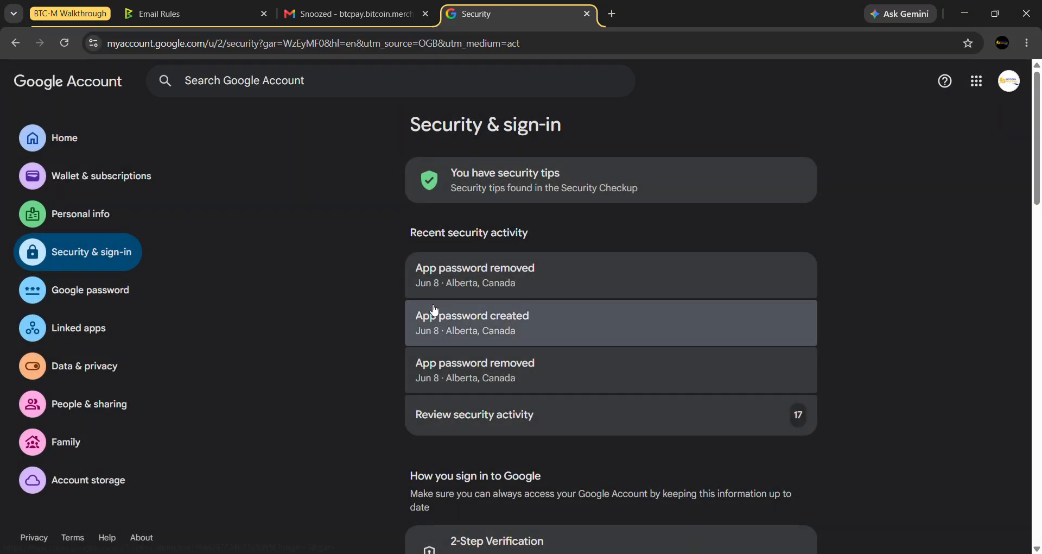
{"action": "scroll", "coordinate": [342, 206], "scroll_direction": "down", "scroll_amount": 5}
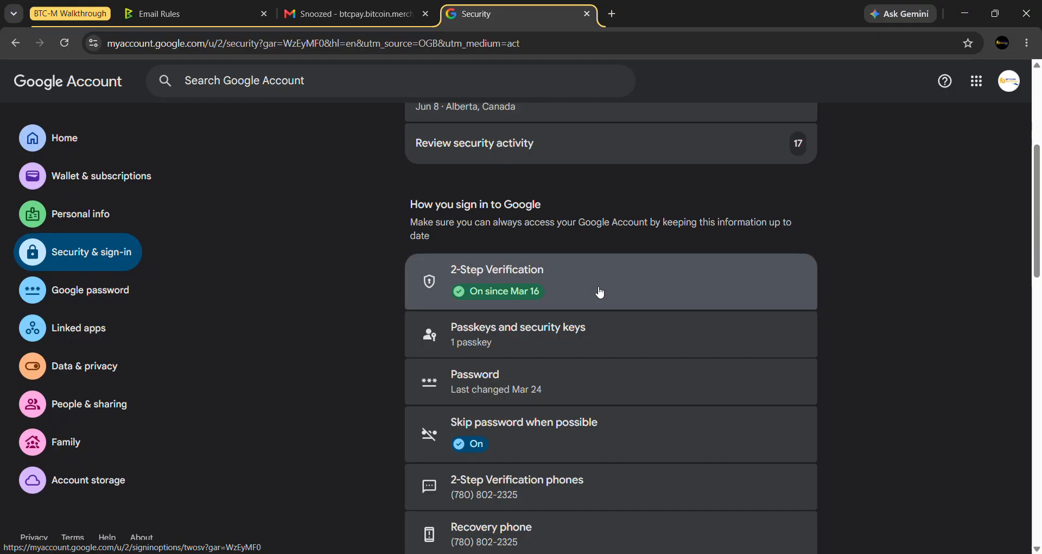
{"action": "left_click", "coordinate": [196, 77]}
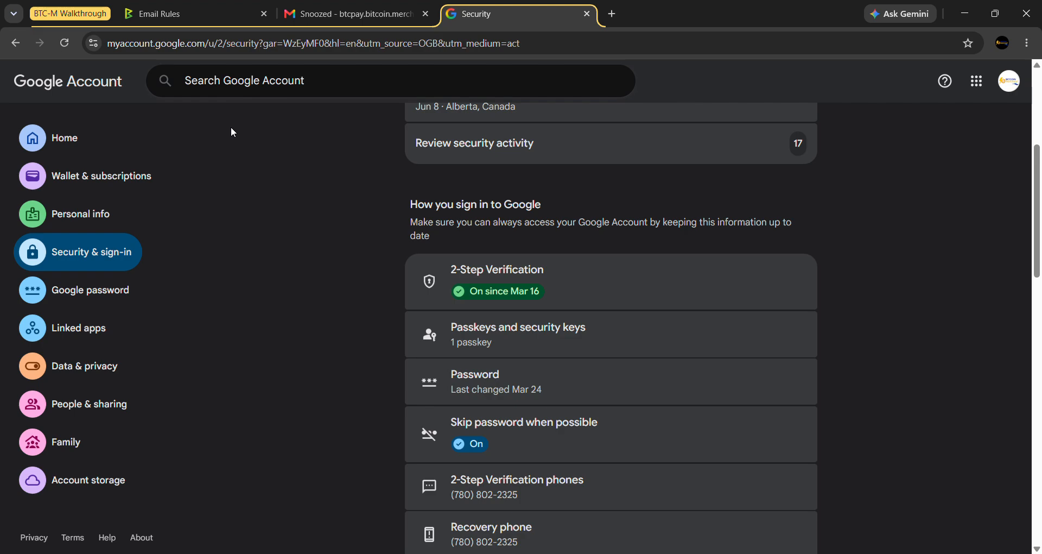
{"action": "type", "text": "app passwords"}
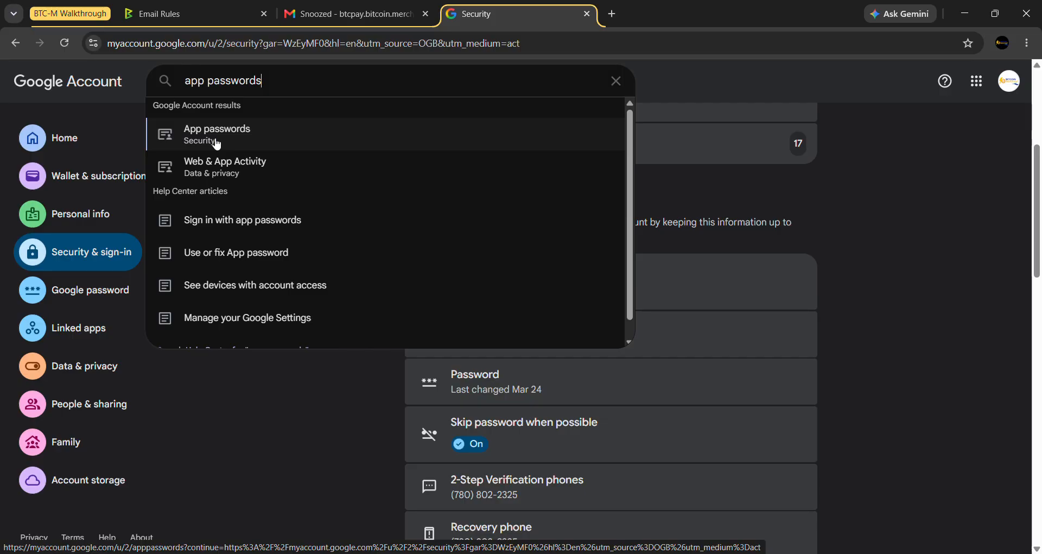
- Verify identity and create an app password named 'BTCPay Server Email'
{"action": "left_click", "coordinate": [247, 142]}
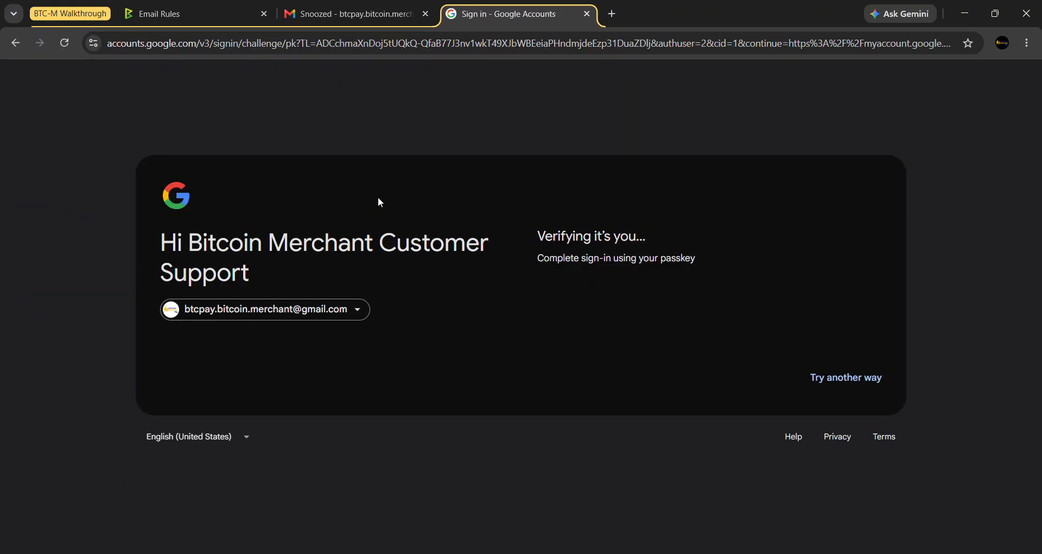
{"action": "type", "text": "••••"}
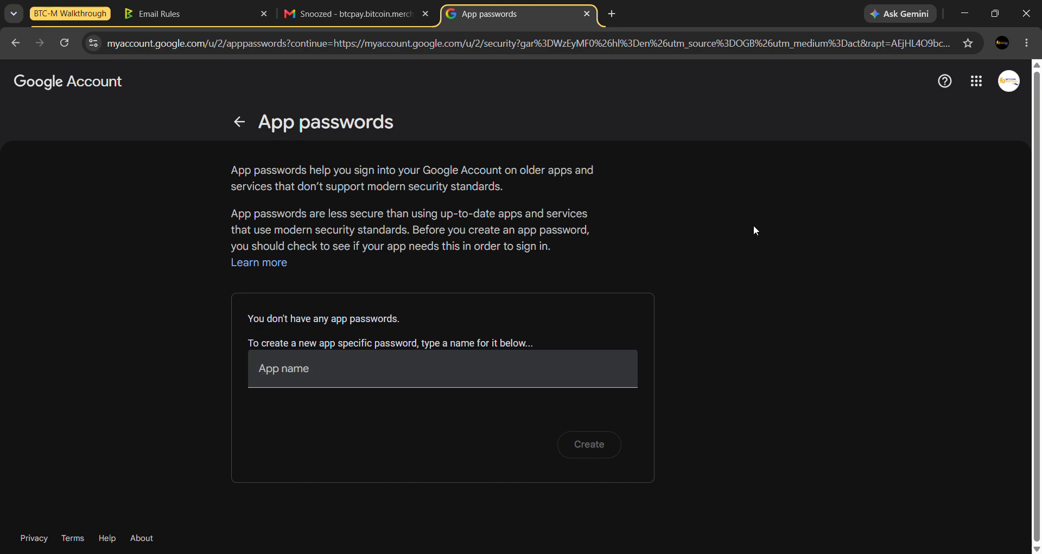
{"action": "left_click", "coordinate": [356, 363]}
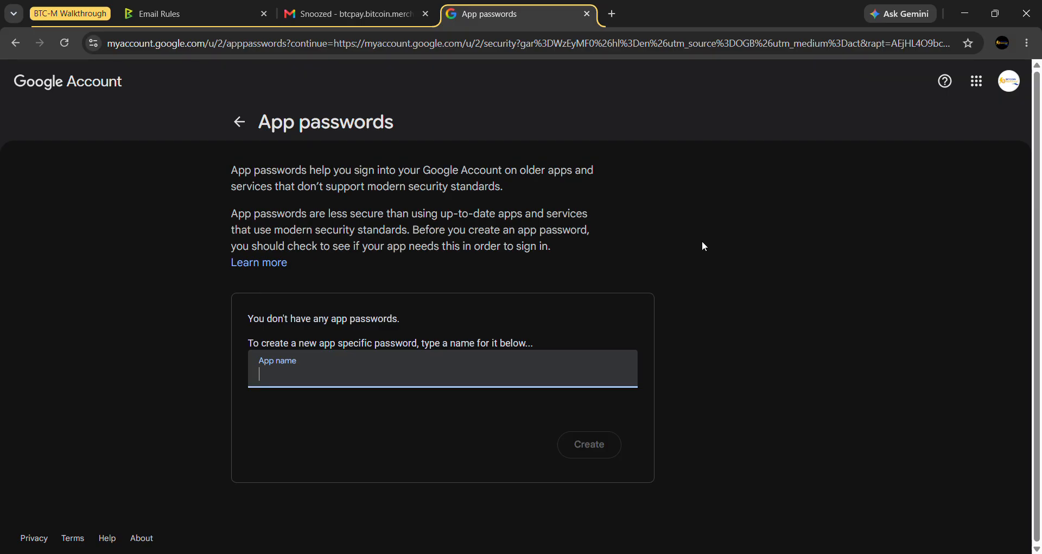
{"action": "type", "text": "BTCPay"}
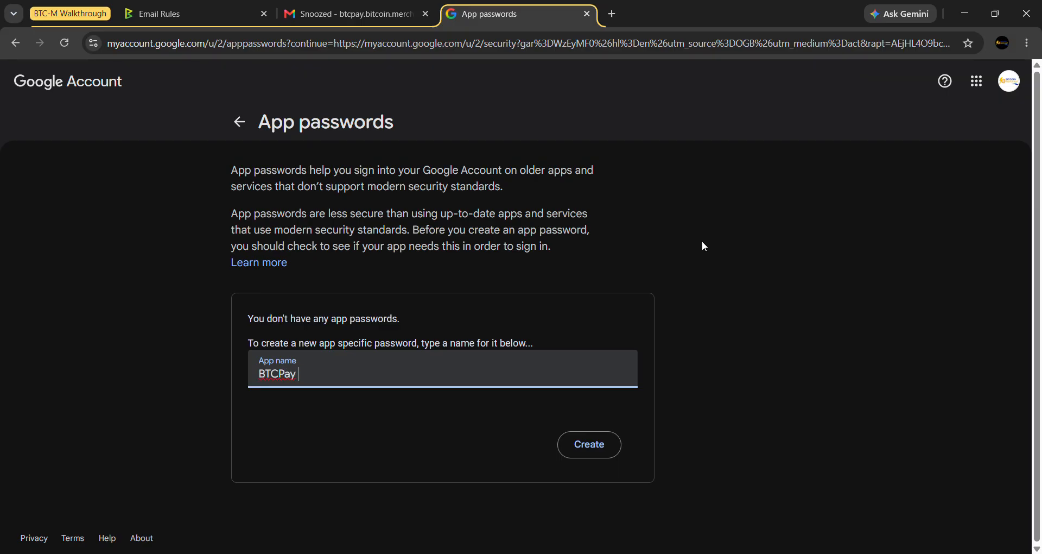
{"action": "type", "text": " Server Email"}
{"action": "left_click", "coordinate": [701, 246]}
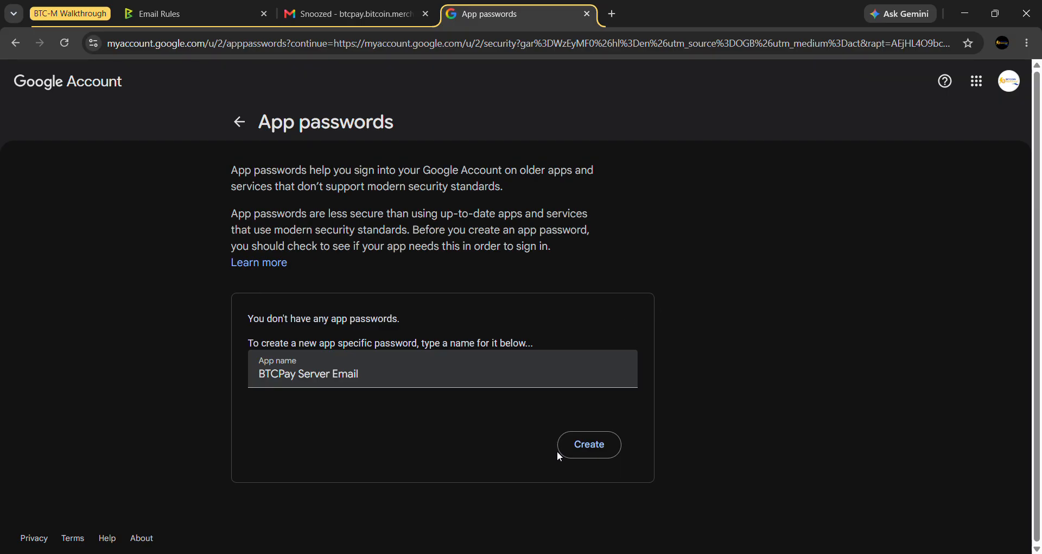
{"action": "left_click", "coordinate": [580, 455]}
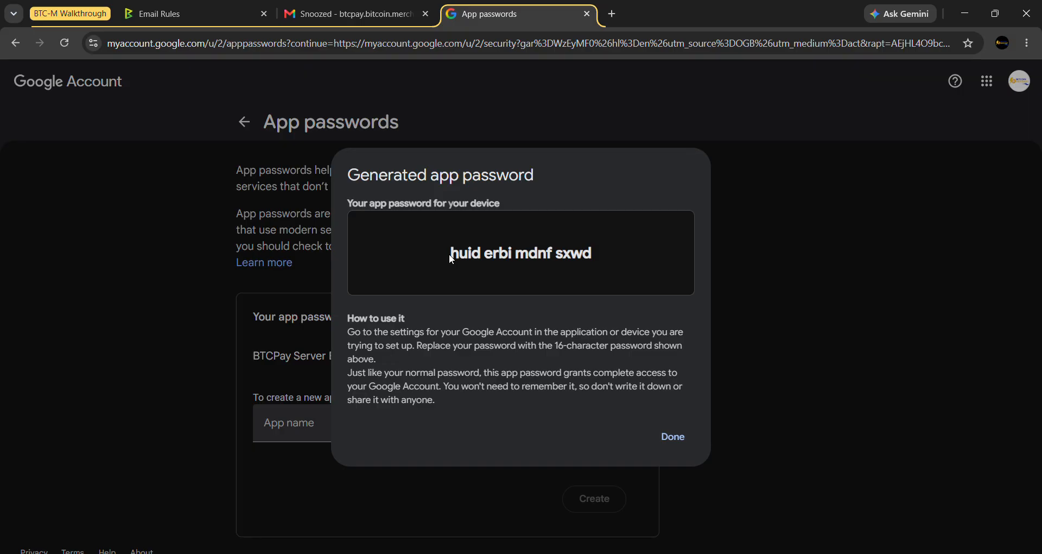
- Copy the newly generated 16-character Google app password from the dialog
{"action": "left_click_drag", "start_coordinate": [450, 253], "coordinate": [600, 262]}
{"action": "right_click", "coordinate": [595, 259]}
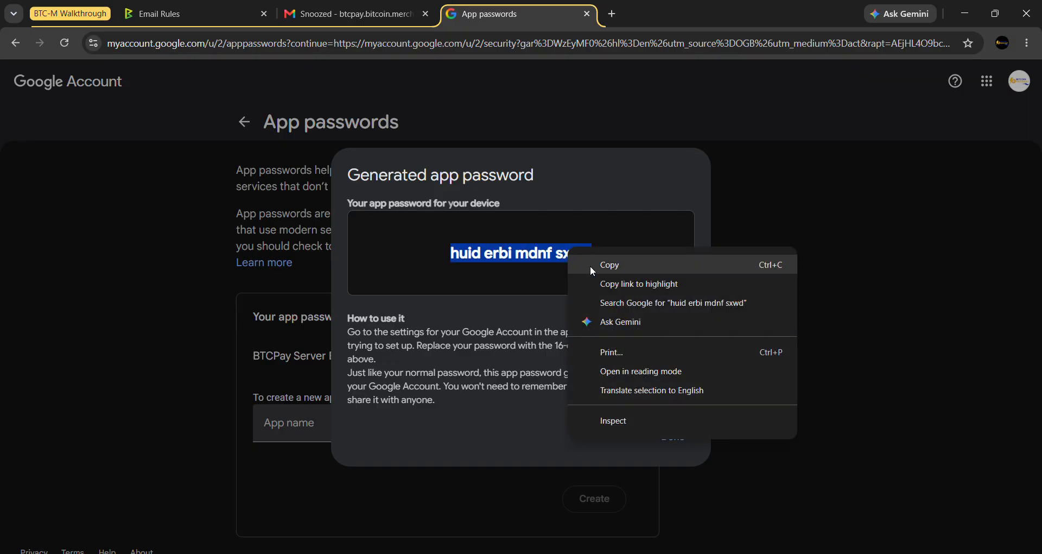
{"action": "left_click", "coordinate": [610, 266]}
{"action": "left_click", "coordinate": [605, 257]}
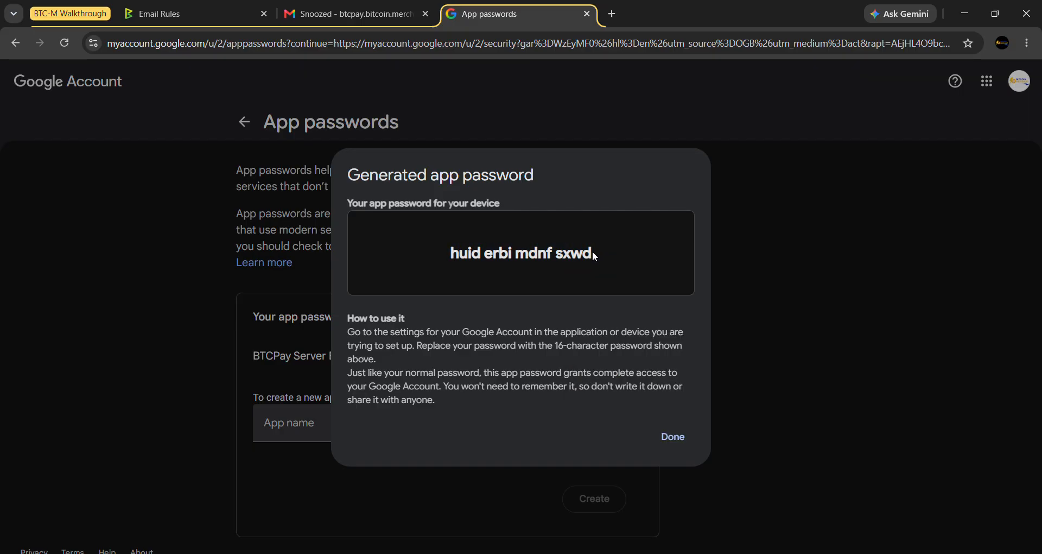
- Check the spaces between the password's character groups and bring up a blank Notepad note
{"action": "double_click", "coordinate": [482, 254]}
{"action": "double_click", "coordinate": [514, 253]}
{"action": "double_click", "coordinate": [516, 255]}
{"action": "left_click_drag", "start_coordinate": [452, 255], "coordinate": [645, 258]}
{"action": "left_click", "coordinate": [645, 261]}
{"action": "left_click", "coordinate": [672, 552]}
- Paste the app password into Notepad and delete the three spaces between its groups
{"action": "right_click", "coordinate": [658, 151]}
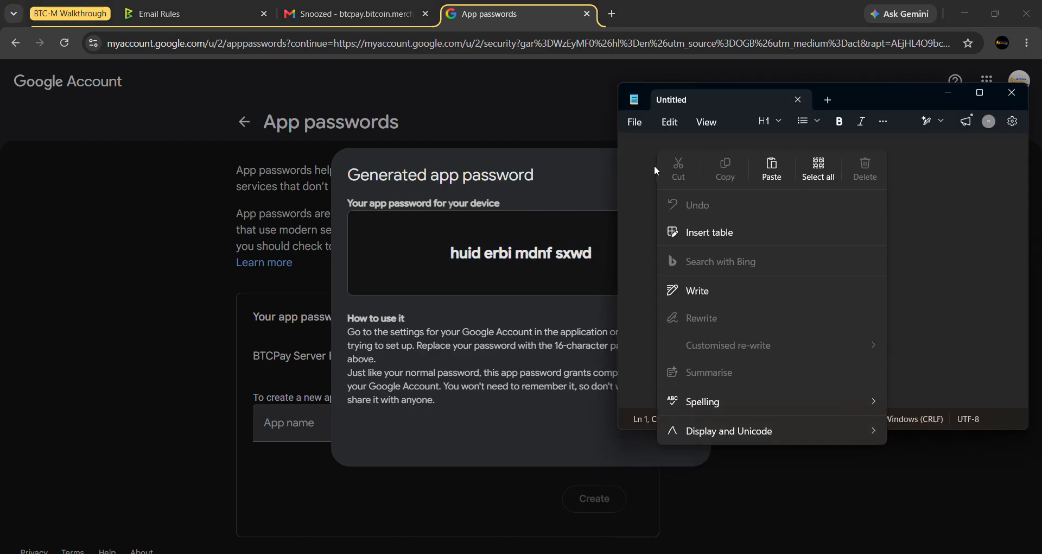
{"action": "left_click", "coordinate": [767, 170]}
{"action": "left_click", "coordinate": [715, 151]}
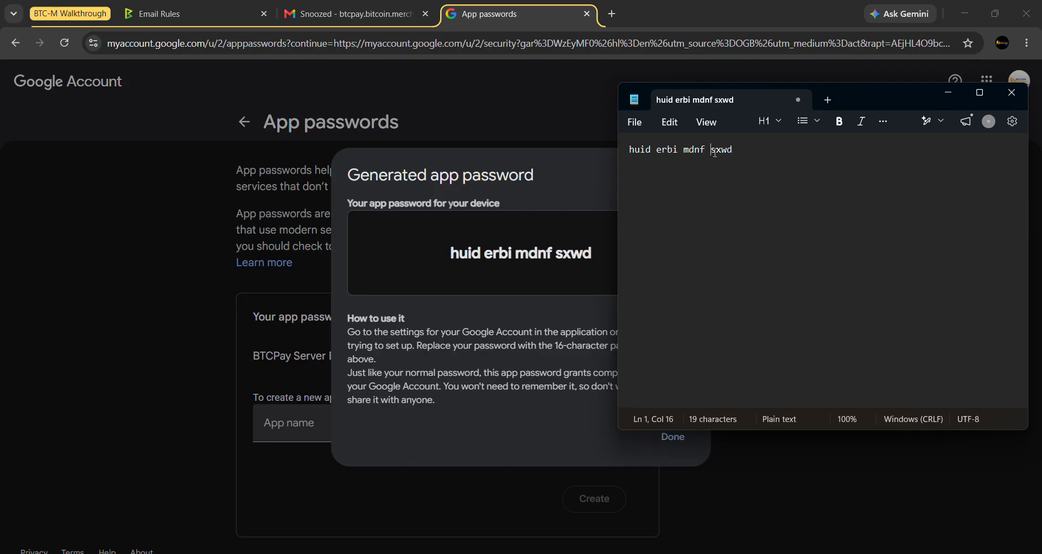
{"action": "key", "text": "BackSpace"}
{"action": "left_click", "coordinate": [682, 148]}
{"action": "key", "text": "BackSpace"}
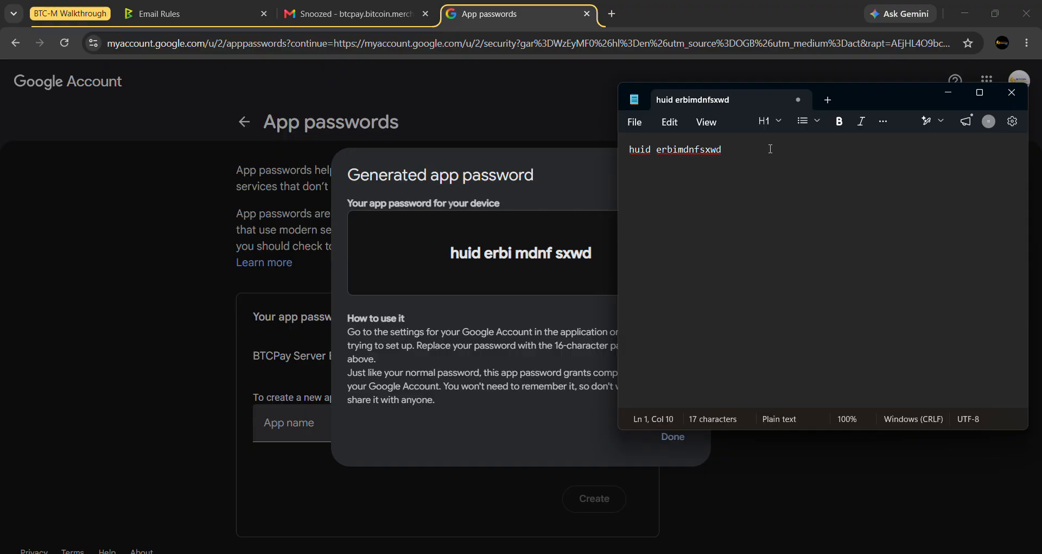
{"action": "key", "text": "Left"}
{"action": "key", "text": "BackSpace"}
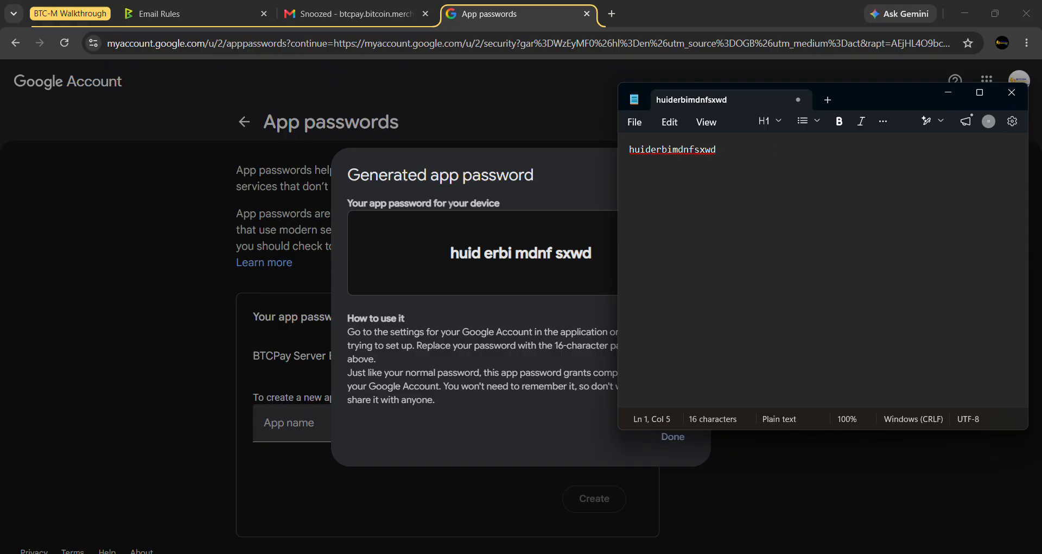
- Copy the 16-character spaceless password and minimize Notepad
{"action": "left_click_drag", "start_coordinate": [714, 165], "coordinate": [625, 153]}
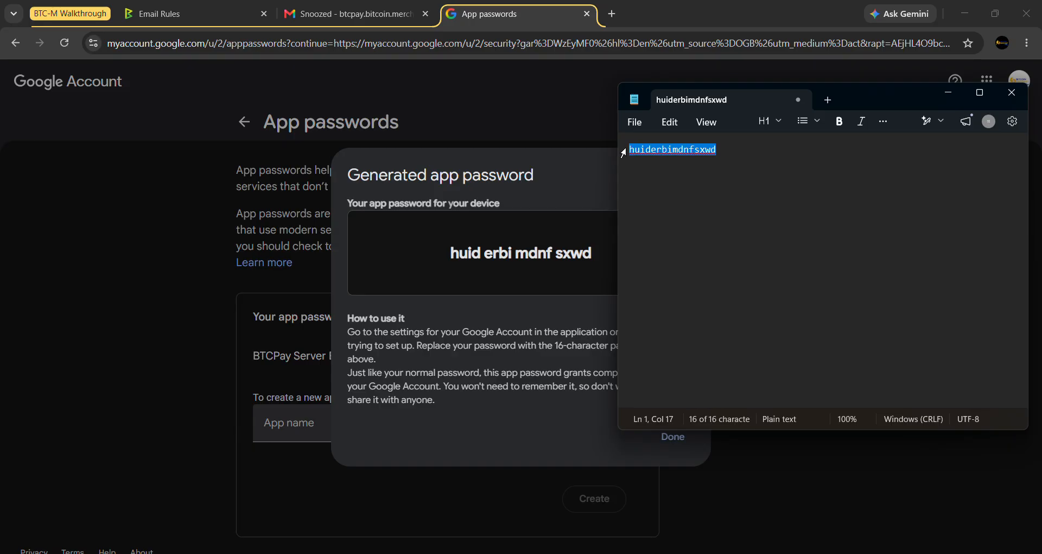
{"action": "right_click", "coordinate": [650, 153]}
{"action": "left_click", "coordinate": [726, 197]}
{"action": "left_click", "coordinate": [728, 195]}
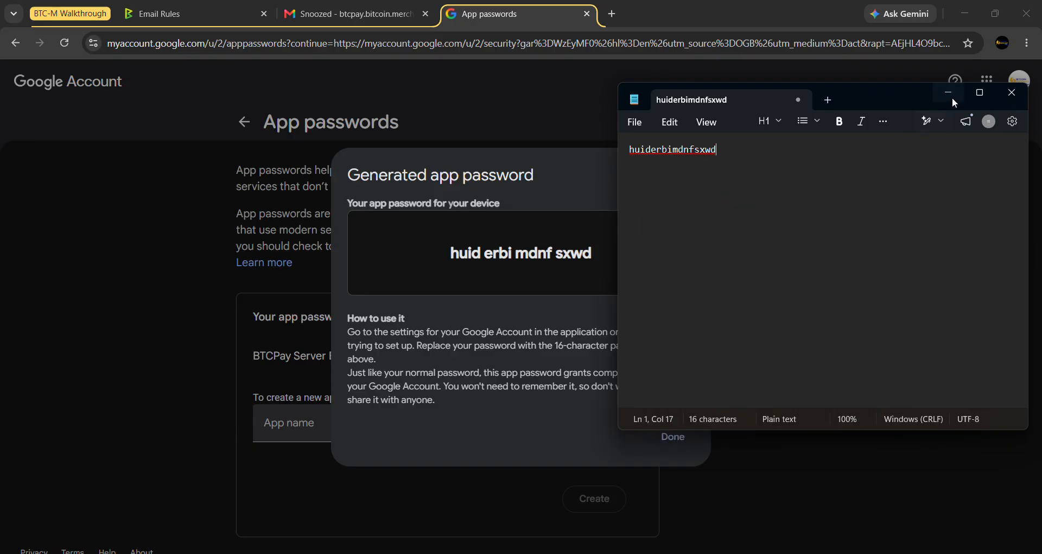
{"action": "left_click", "coordinate": [949, 93]}
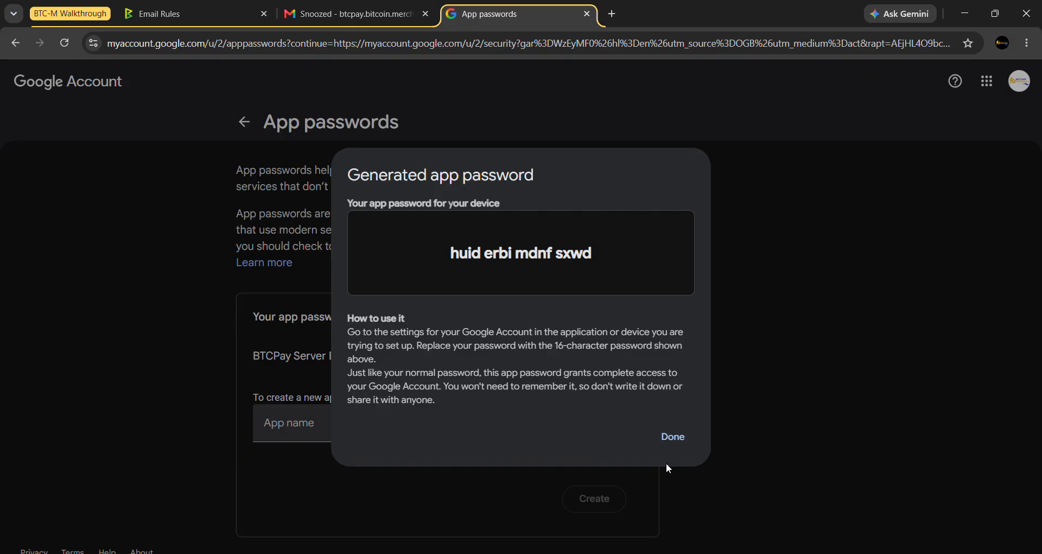
- Paste the Gmail app password into the store's SMTP Password field in BTCPay
{"action": "left_click", "coordinate": [191, 16]}
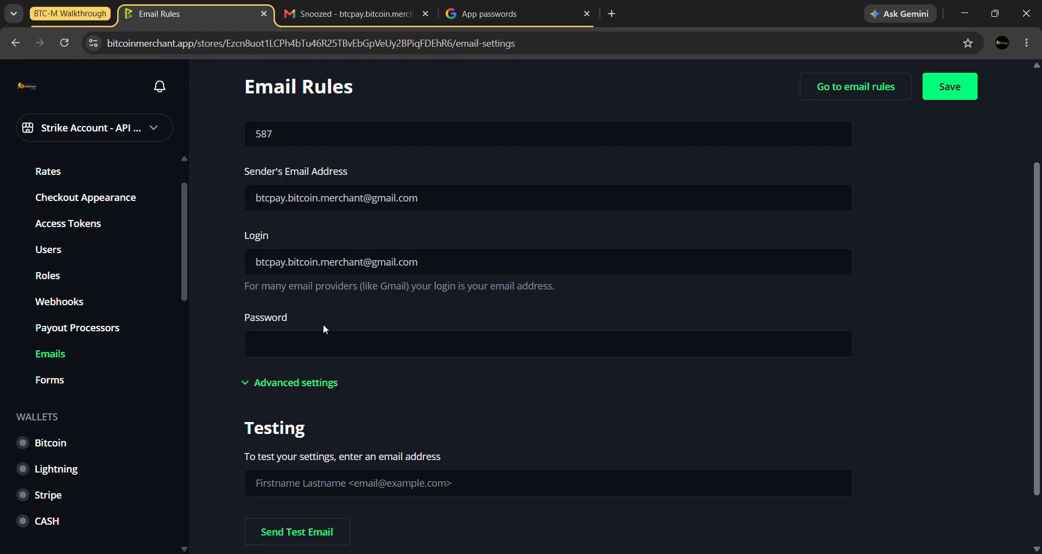
{"action": "left_click", "coordinate": [279, 343]}
{"action": "right_click", "coordinate": [280, 343]}
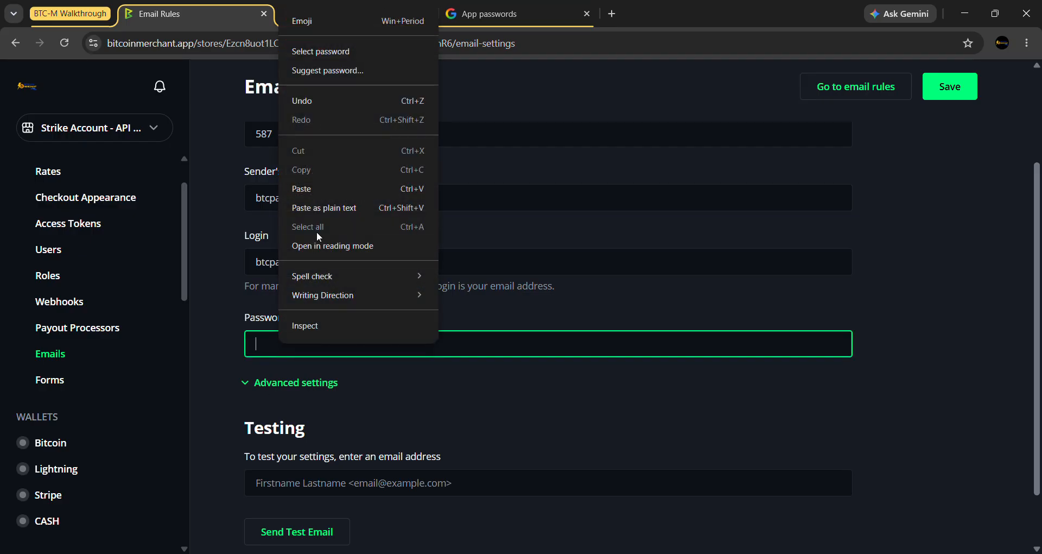
{"action": "left_click", "coordinate": [313, 190]}
{"action": "left_click", "coordinate": [504, 419]}
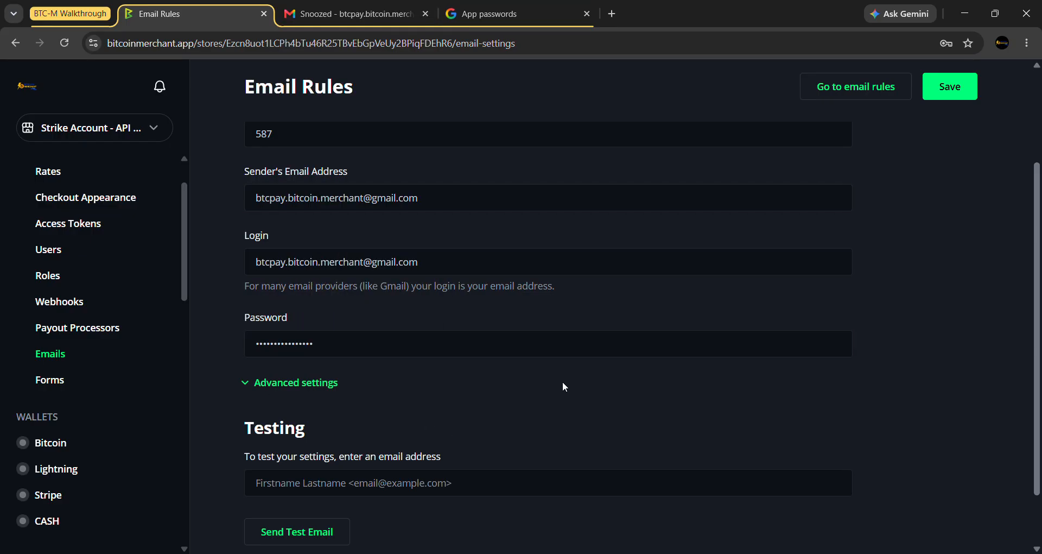
- Save the email settings and decline Chrome's offer to store the password
{"action": "scroll", "coordinate": [563, 381], "scroll_direction": "down", "scroll_amount": 2}
{"action": "scroll", "coordinate": [747, 334], "scroll_direction": "up", "scroll_amount": 1}
{"action": "scroll", "coordinate": [929, 216], "scroll_direction": "up", "scroll_amount": 3}
{"action": "scroll", "coordinate": [933, 212], "scroll_direction": "down", "scroll_amount": 4}
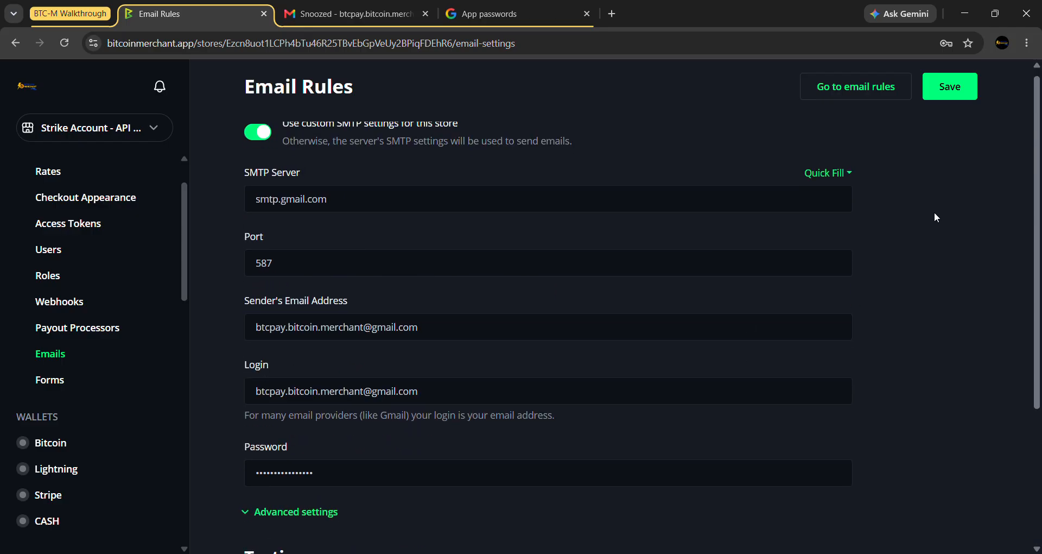
{"action": "scroll", "coordinate": [933, 211], "scroll_direction": "up", "scroll_amount": 1}
{"action": "scroll", "coordinate": [934, 213], "scroll_direction": "up", "scroll_amount": 3}
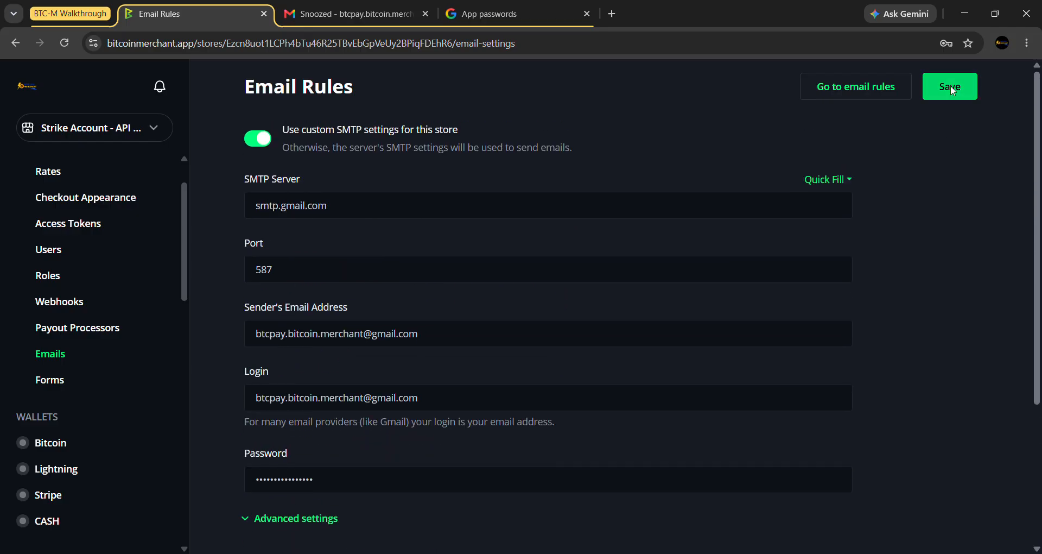
{"action": "left_click", "coordinate": [949, 88]}
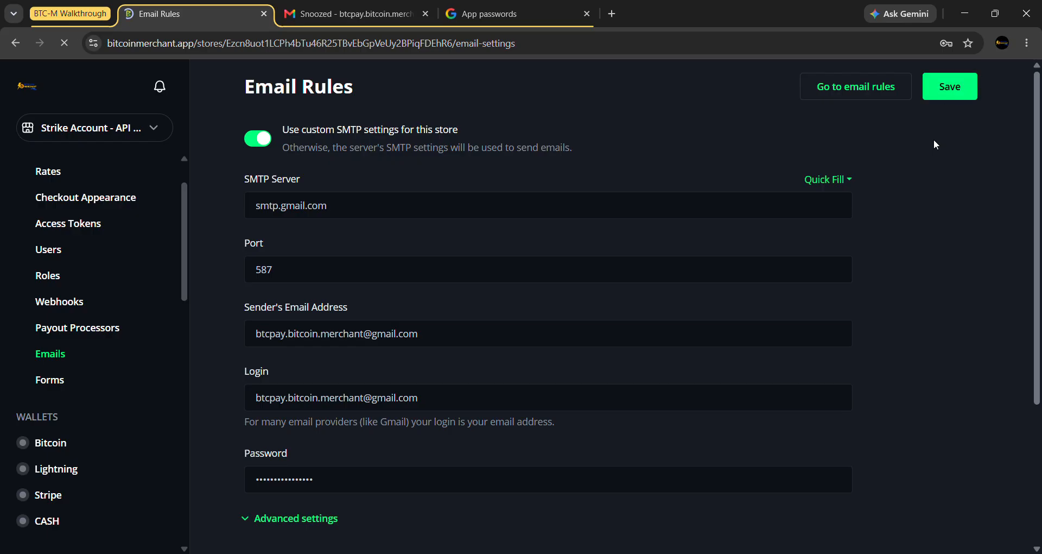
{"action": "left_click", "coordinate": [956, 254]}
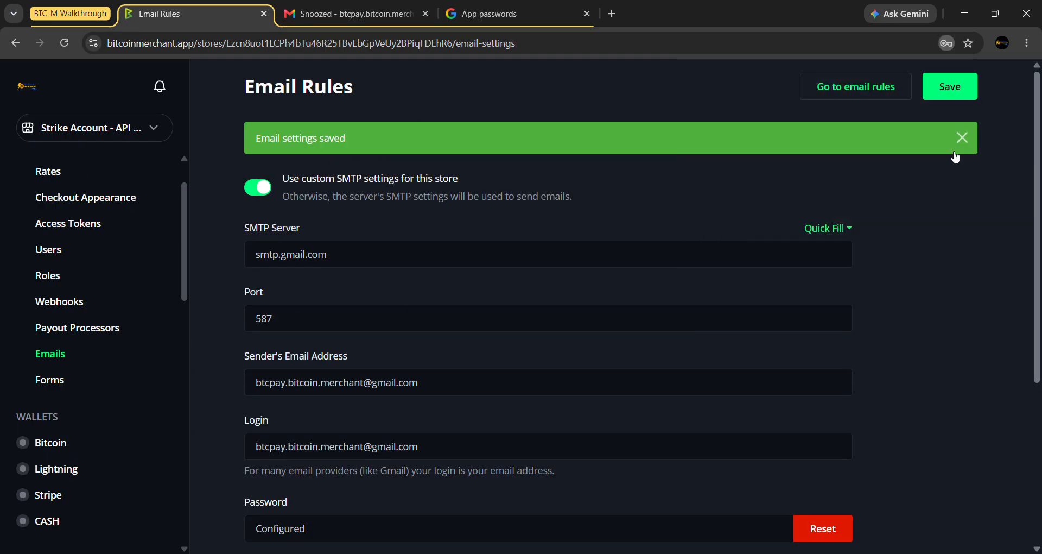
{"action": "scroll", "coordinate": [966, 252], "scroll_direction": "down", "scroll_amount": 1}
{"action": "scroll", "coordinate": [966, 252], "scroll_direction": "down", "scroll_amount": 3}
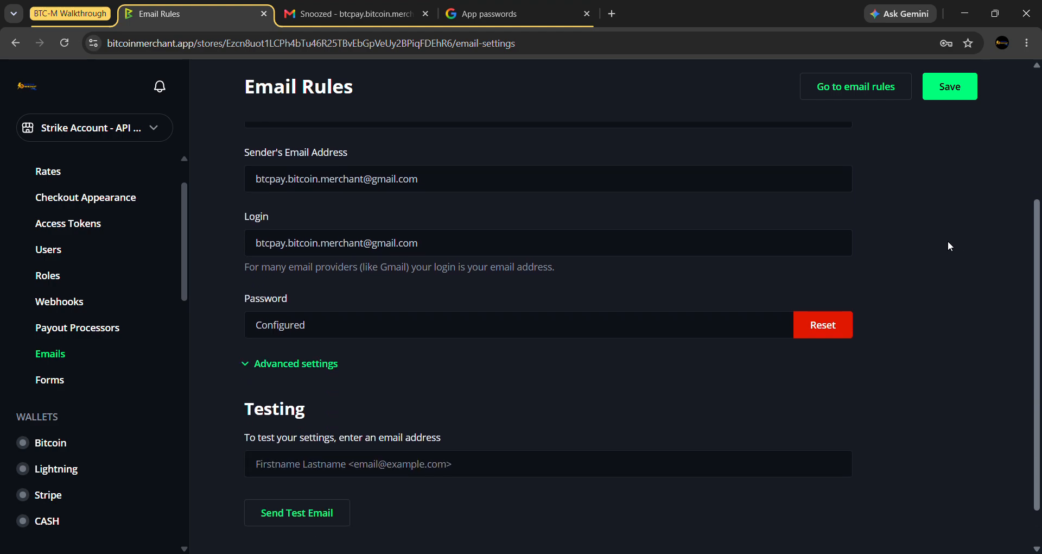
- Send a test email to the store's Gmail address from the Testing section
{"action": "left_click", "coordinate": [561, 415]}
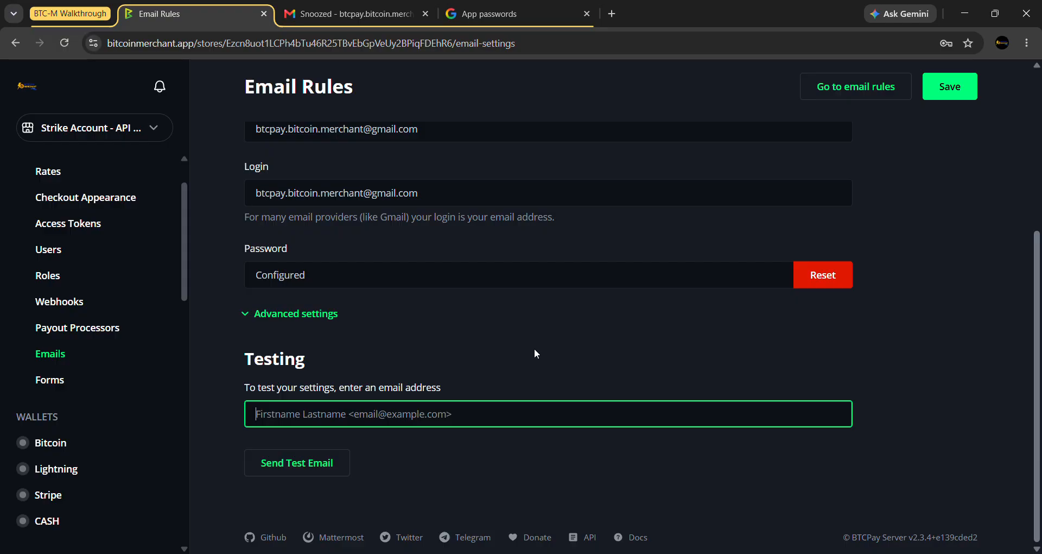
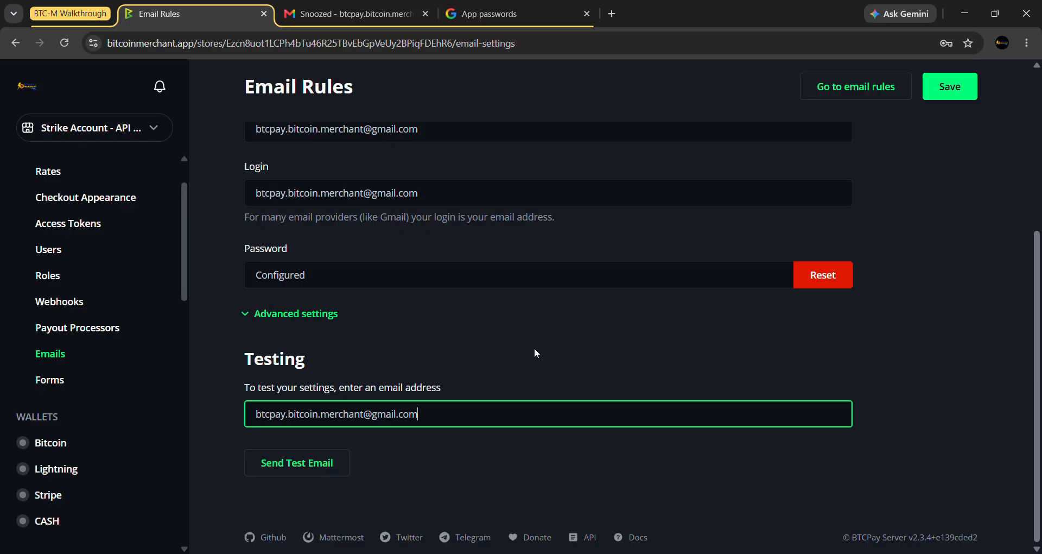
{"action": "left_click", "coordinate": [534, 353]}
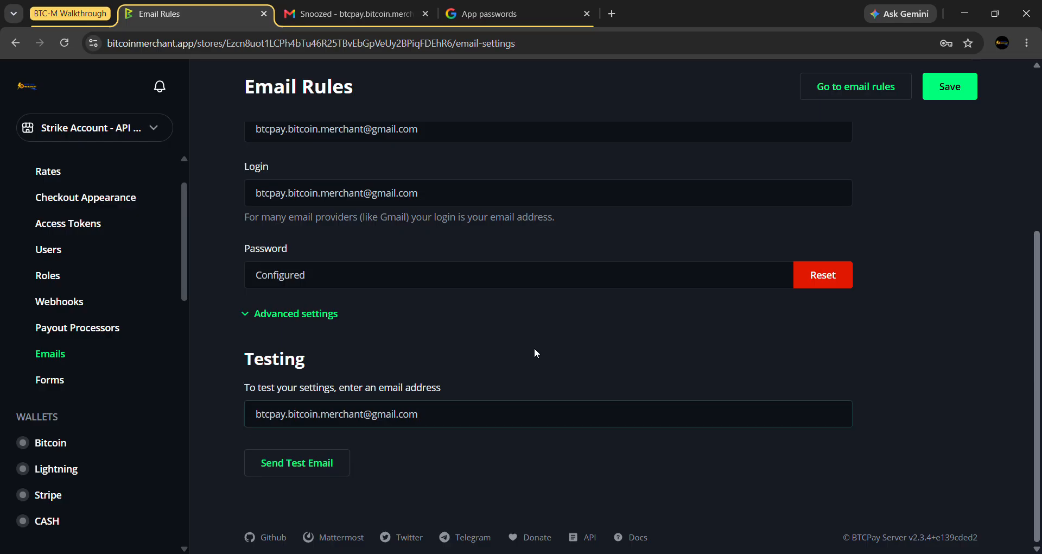
{"action": "left_click", "coordinate": [321, 472]}
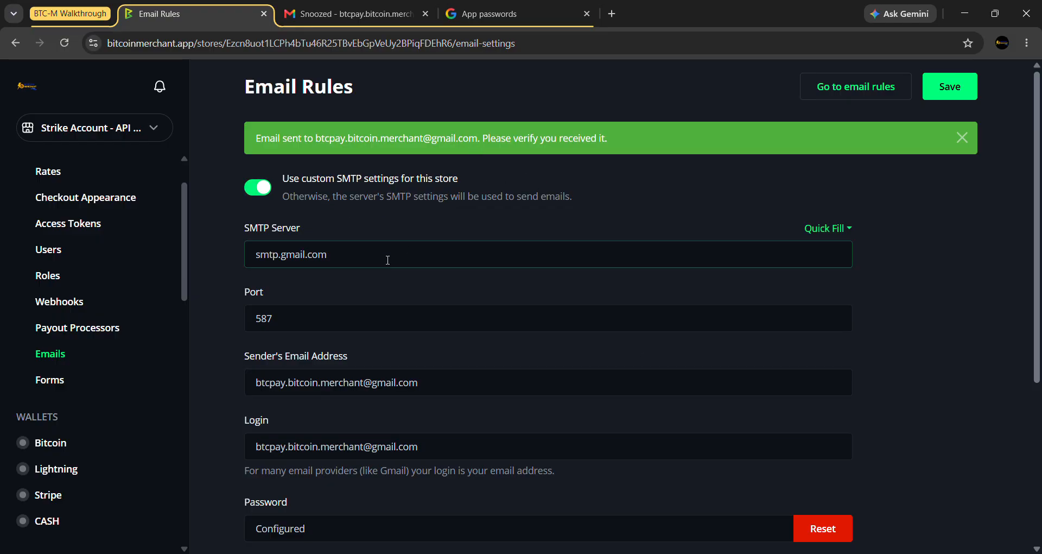
- Review the saved SMTP Server, Port, Login, Sender's Email Address and Password settings
{"action": "scroll", "coordinate": [627, 265], "scroll_direction": "down", "scroll_amount": 3}
{"action": "scroll", "coordinate": [630, 282], "scroll_direction": "up", "scroll_amount": 3}
{"action": "scroll", "coordinate": [632, 289], "scroll_direction": "down", "scroll_amount": 2}
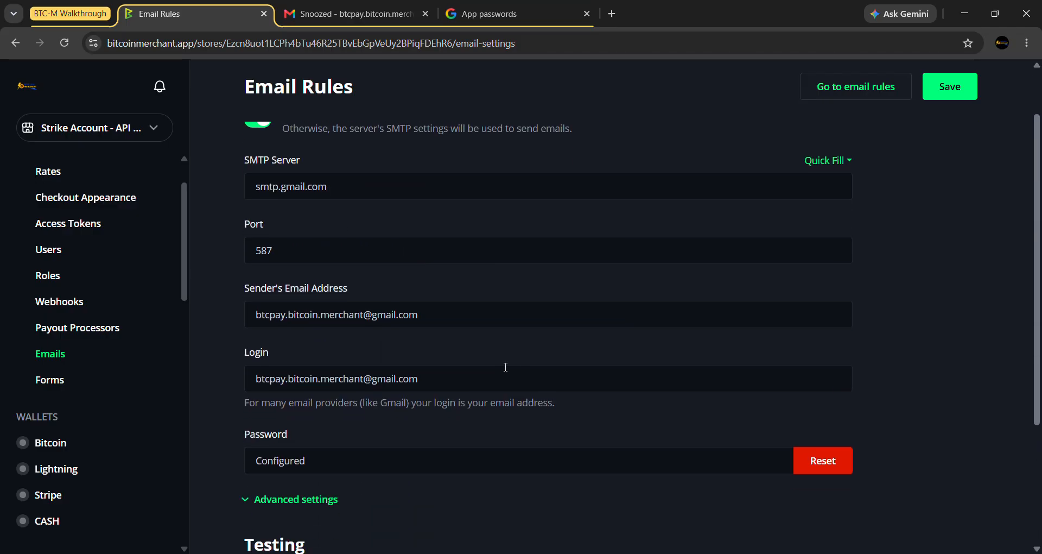
{"action": "left_click", "coordinate": [514, 463]}
{"action": "scroll", "coordinate": [515, 464], "scroll_direction": "up", "scroll_amount": 2}
{"action": "scroll", "coordinate": [514, 464], "scroll_direction": "down", "scroll_amount": 1}
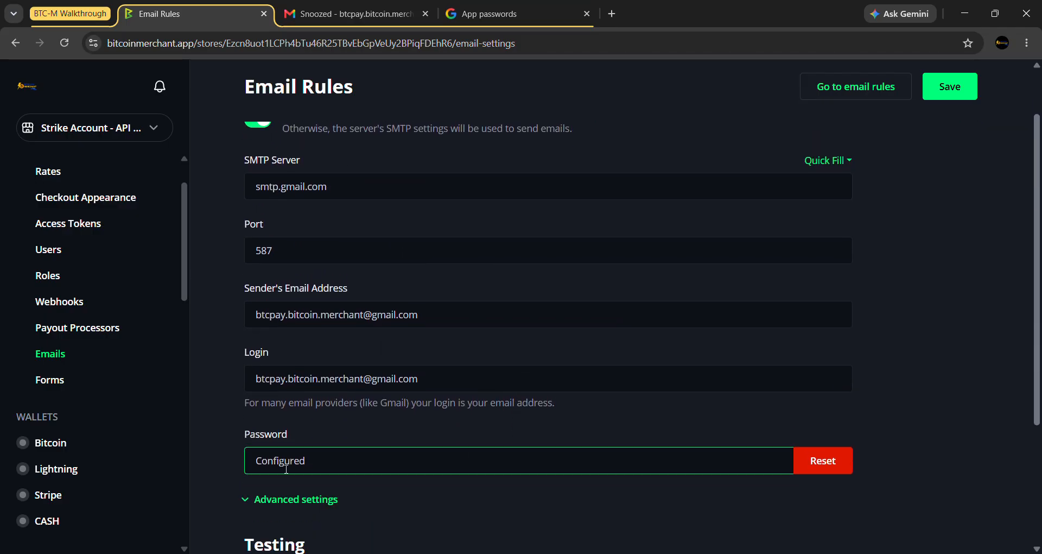
{"action": "left_click", "coordinate": [273, 379]}
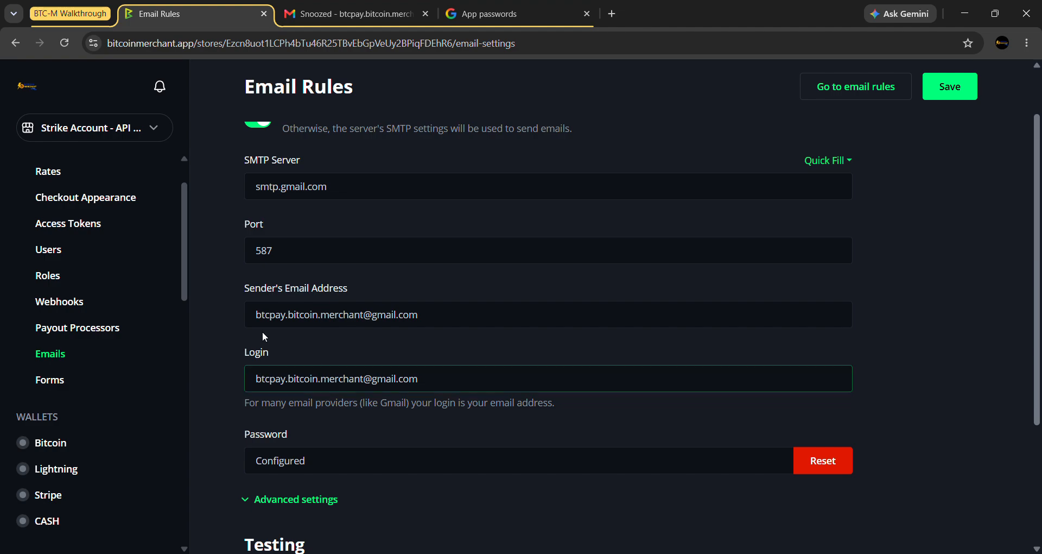
{"action": "left_click", "coordinate": [346, 316]}
{"action": "scroll", "coordinate": [346, 317], "scroll_direction": "up", "scroll_amount": 1}
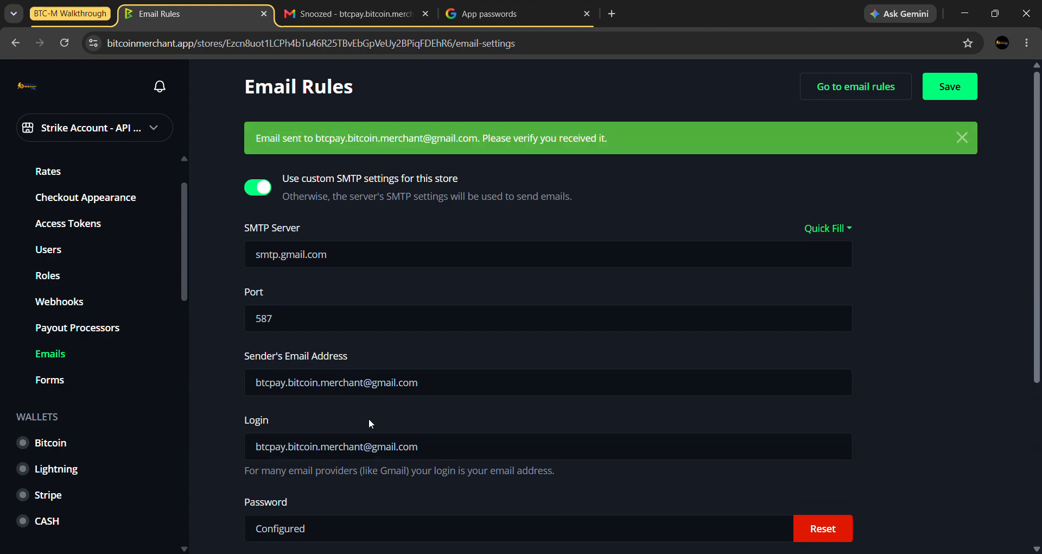
{"action": "left_click", "coordinate": [300, 247]}
{"action": "left_click", "coordinate": [295, 237]}
{"action": "left_click", "coordinate": [264, 312]}
{"action": "scroll", "coordinate": [320, 312], "scroll_direction": "down", "scroll_amount": 2}
{"action": "left_click", "coordinate": [324, 310]}
{"action": "scroll", "coordinate": [358, 320], "scroll_direction": "down", "scroll_amount": 2}
{"action": "left_click", "coordinate": [372, 322]}
{"action": "scroll", "coordinate": [374, 324], "scroll_direction": "up", "scroll_amount": 5}
- Toggle custom SMTP settings off and back on, then resend the test email
{"action": "left_click", "coordinate": [643, 184]}
{"action": "left_click", "coordinate": [642, 184]}
{"action": "scroll", "coordinate": [499, 288], "scroll_direction": "down", "scroll_amount": 2}
{"action": "left_click", "coordinate": [521, 301]}
{"action": "scroll", "coordinate": [537, 302], "scroll_direction": "down", "scroll_amount": 2}
{"action": "scroll", "coordinate": [614, 349], "scroll_direction": "up", "scroll_amount": 1}
{"action": "scroll", "coordinate": [603, 349], "scroll_direction": "down", "scroll_amount": 1}
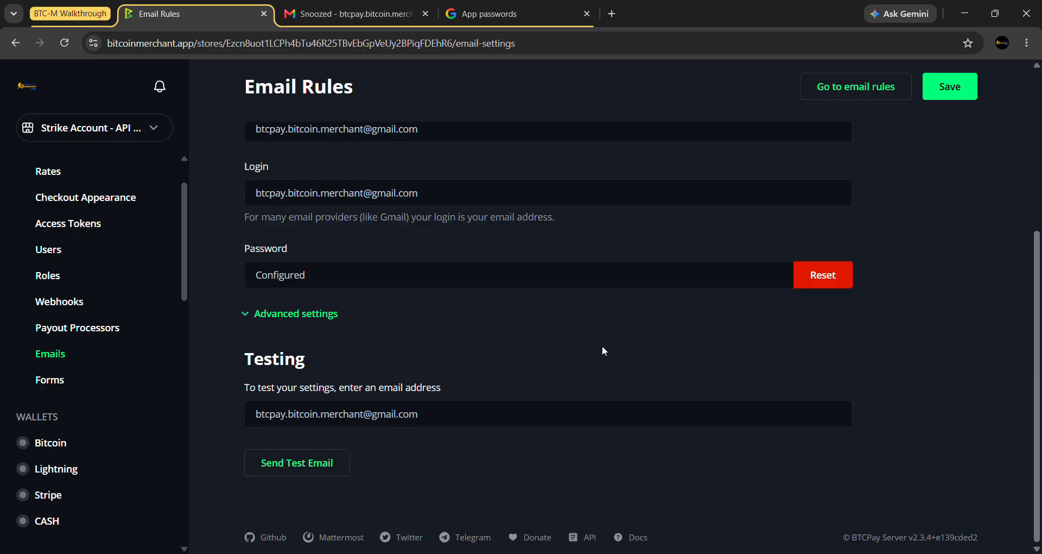
{"action": "left_click", "coordinate": [293, 464]}
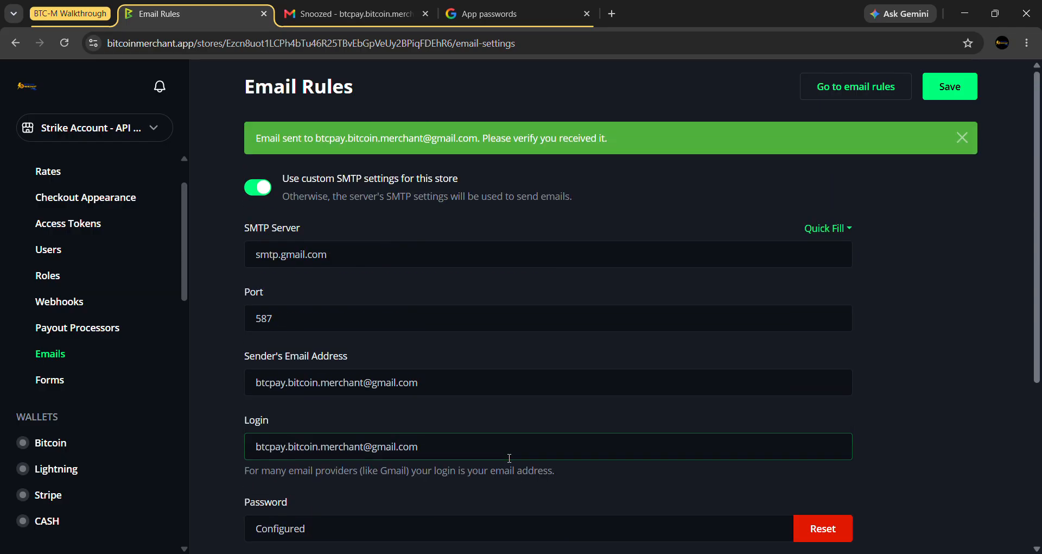
- Open the received 'Email test' message in the Gmail inbox
{"action": "left_click", "coordinate": [349, 14]}
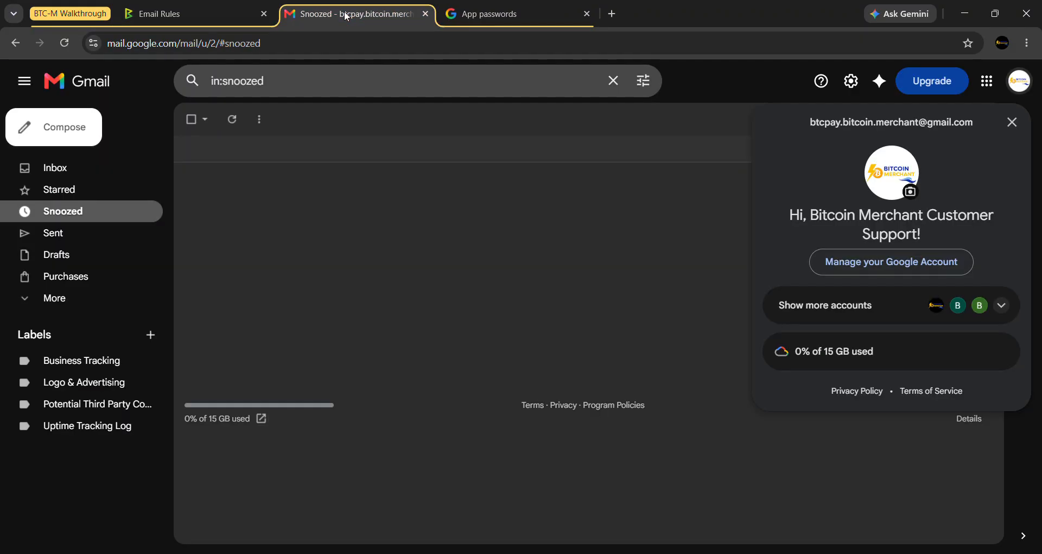
{"action": "left_click", "coordinate": [90, 171]}
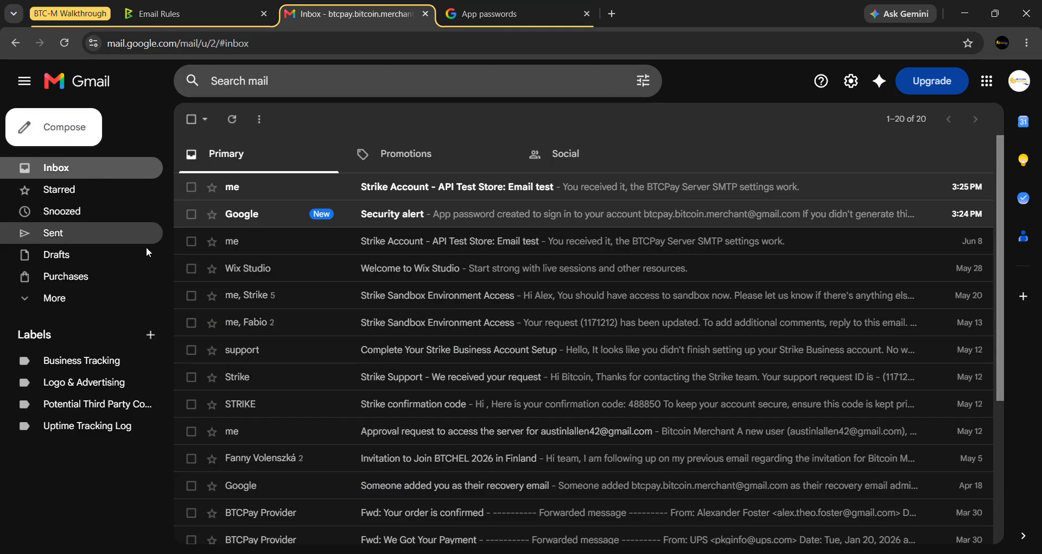
{"action": "left_click", "coordinate": [315, 187]}
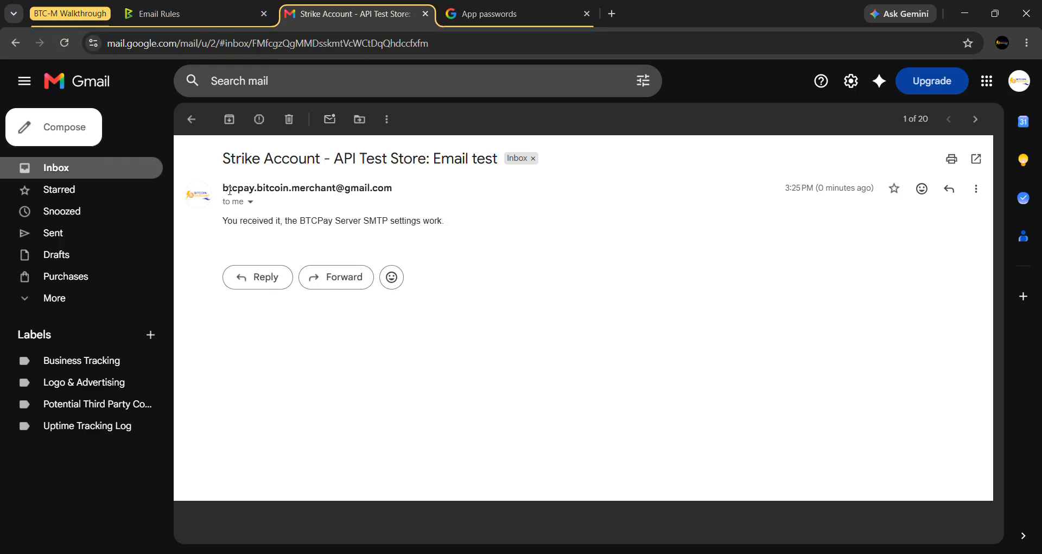
- Inspect the message's sender address, then return to BTCPay's store email settings
{"action": "left_click_drag", "start_coordinate": [223, 189], "coordinate": [389, 184]}
{"action": "left_click_drag", "start_coordinate": [390, 188], "coordinate": [222, 191]}
{"action": "left_click", "coordinate": [344, 241]}
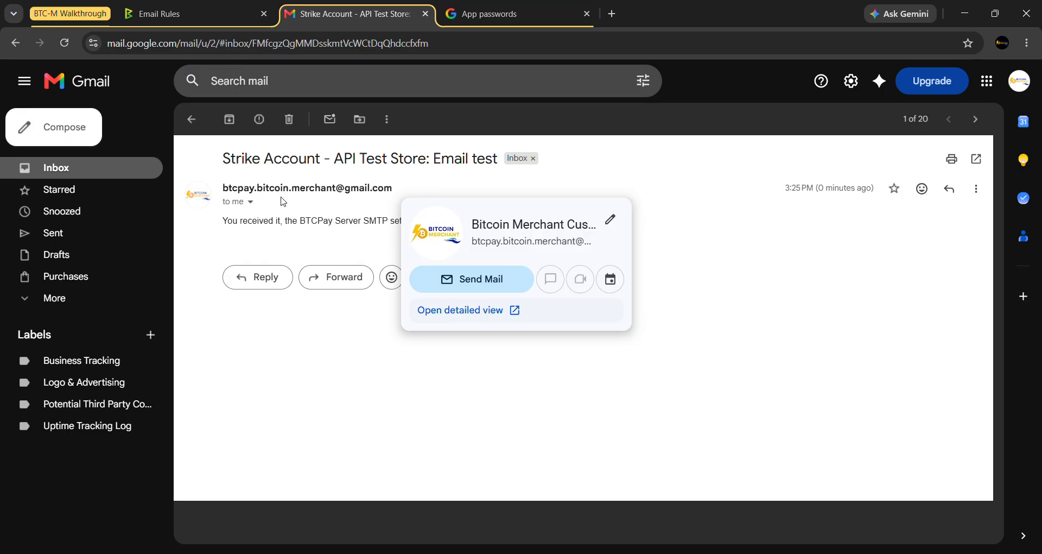
{"action": "left_click", "coordinate": [200, 26]}
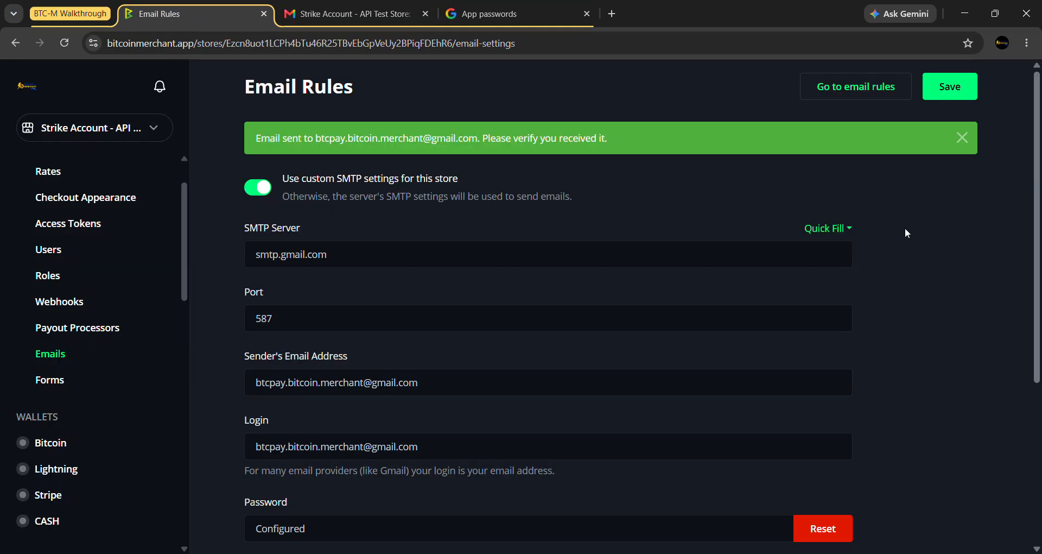